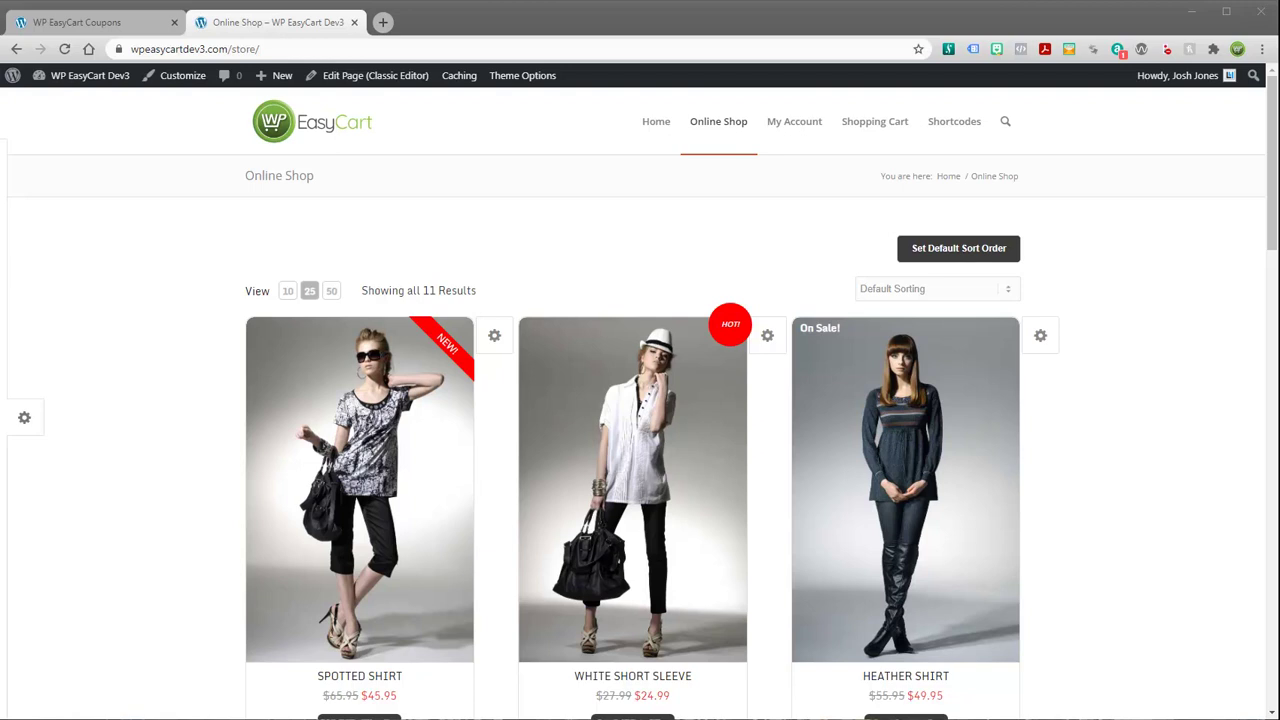
Add a red White Short Sleeve to the shopping cart
{"action": "scroll", "coordinate": [1090, 515], "scroll_direction": "down", "scroll_amount": 4}
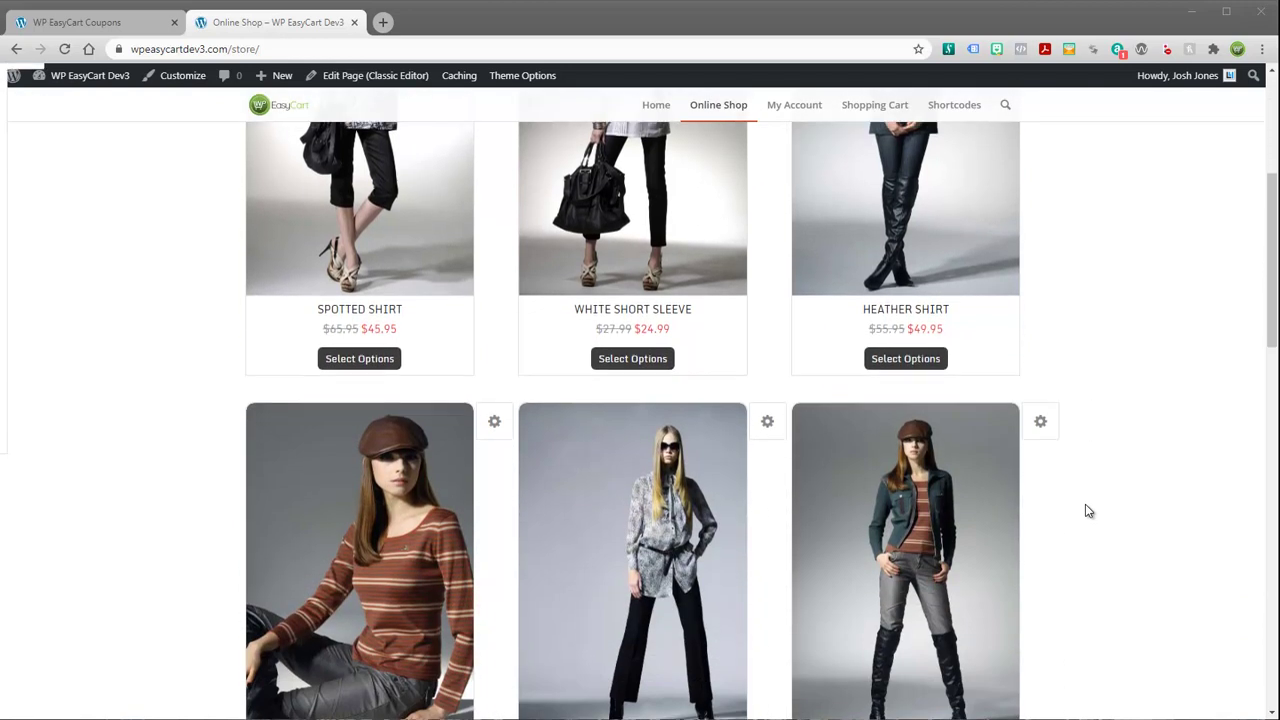
{"action": "scroll", "coordinate": [1088, 510], "scroll_direction": "down", "scroll_amount": 2}
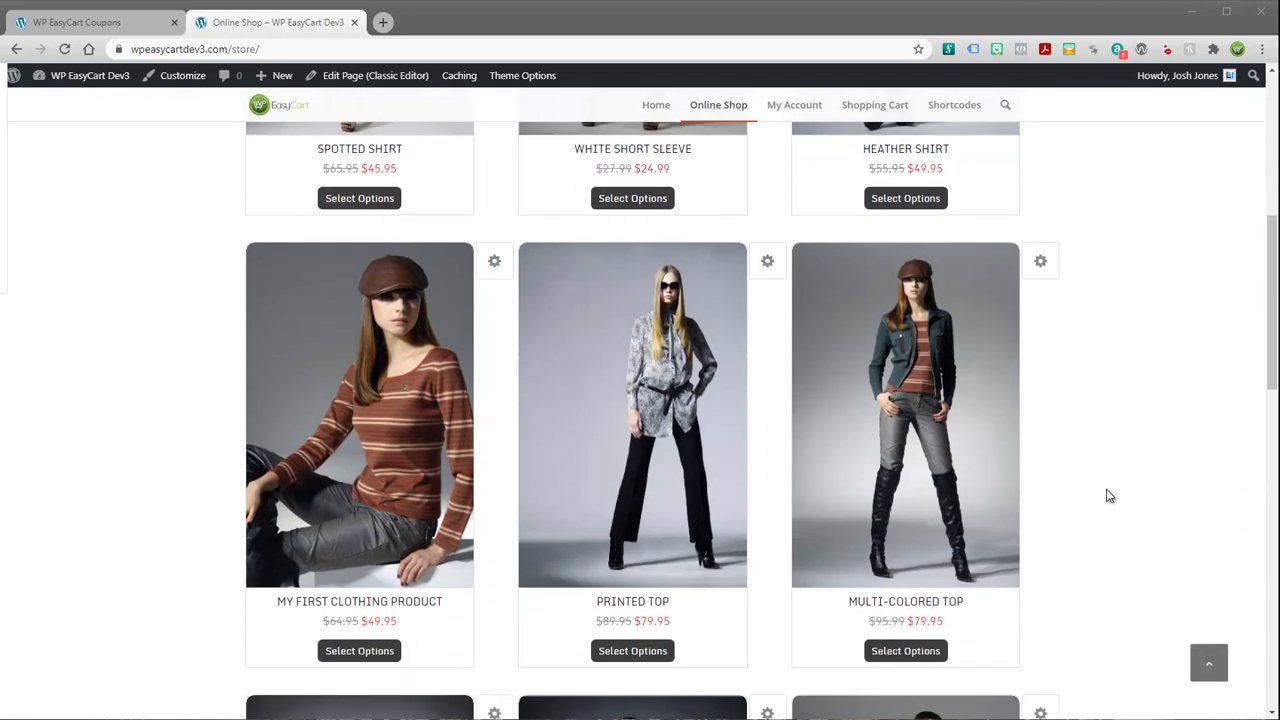
{"action": "scroll", "coordinate": [1111, 491], "scroll_direction": "up", "scroll_amount": 5}
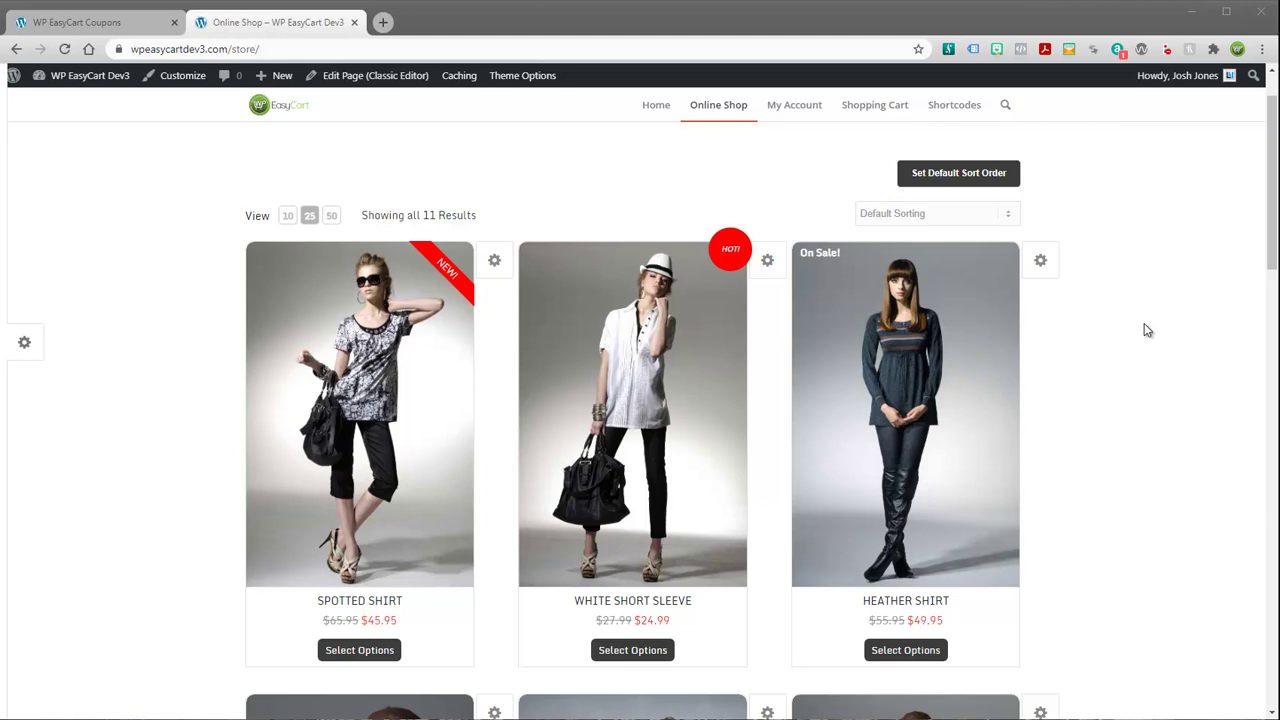
{"action": "scroll", "coordinate": [1136, 309], "scroll_direction": "down", "scroll_amount": 5}
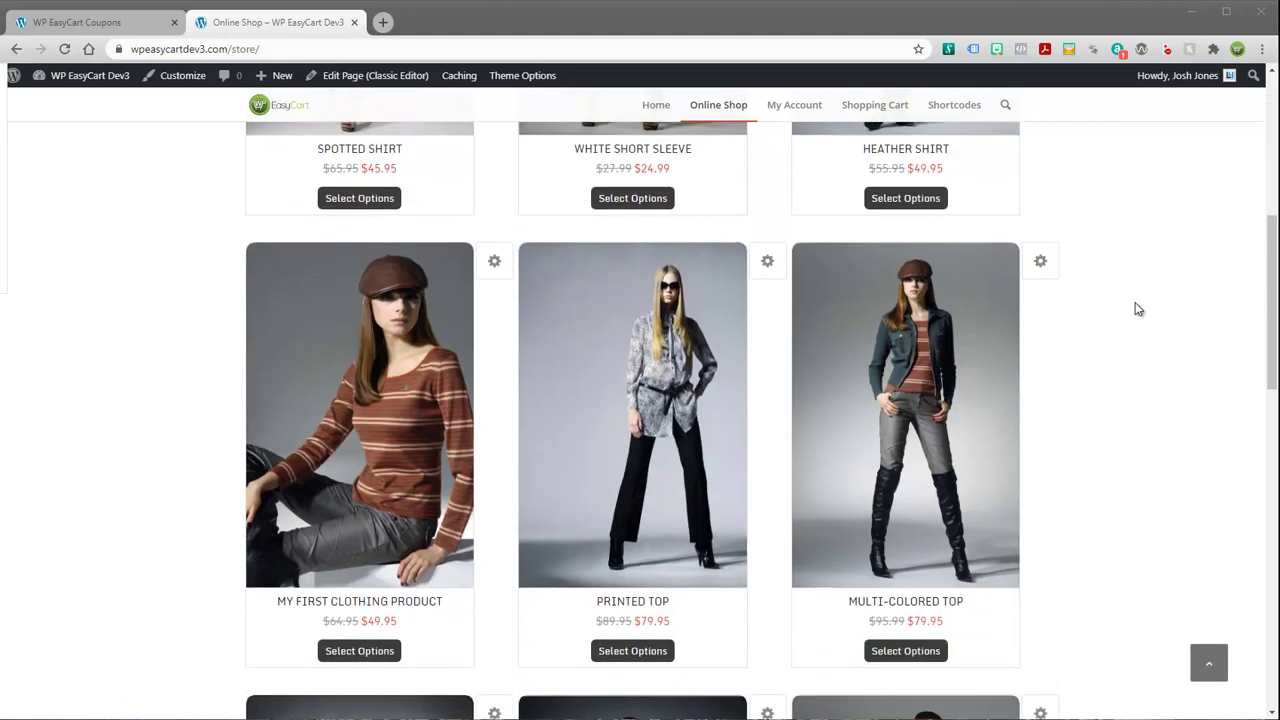
{"action": "scroll", "coordinate": [1136, 309], "scroll_direction": "down", "scroll_amount": 3}
{"action": "scroll", "coordinate": [1134, 306], "scroll_direction": "up", "scroll_amount": 5}
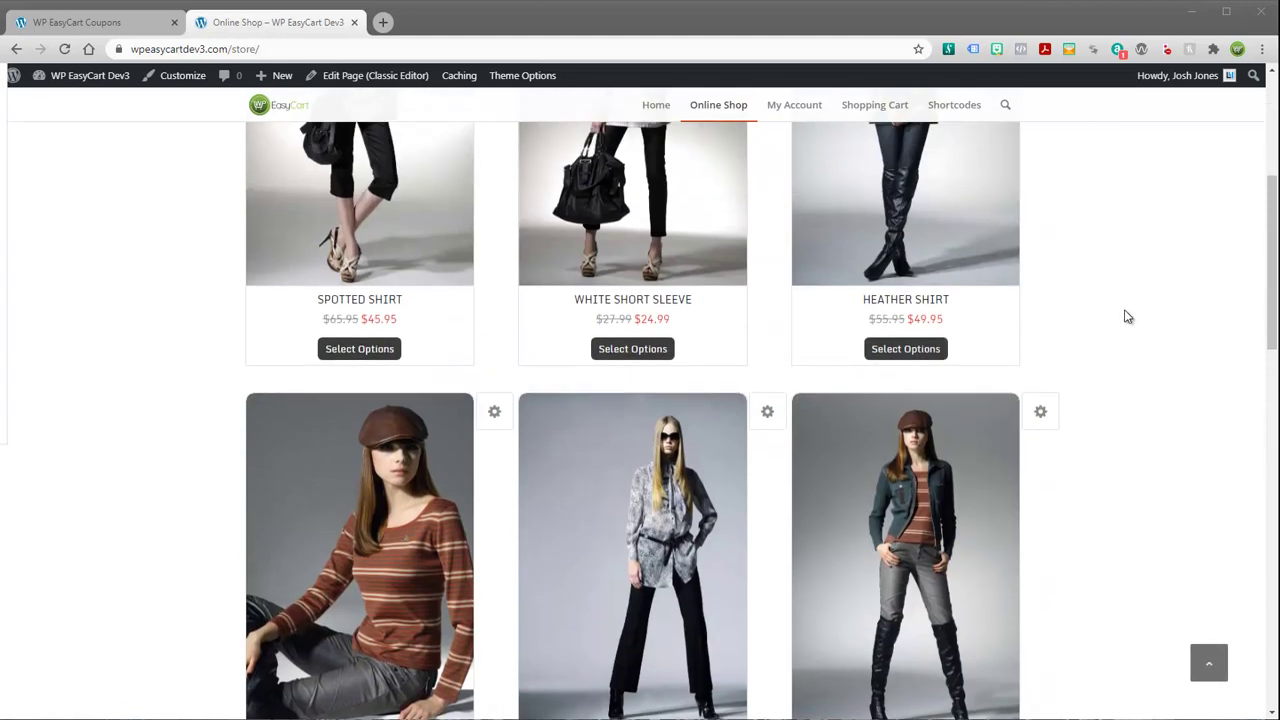
{"action": "scroll", "coordinate": [1128, 317], "scroll_direction": "up", "scroll_amount": 5}
{"action": "mouse_move", "coordinate": [604, 440]}
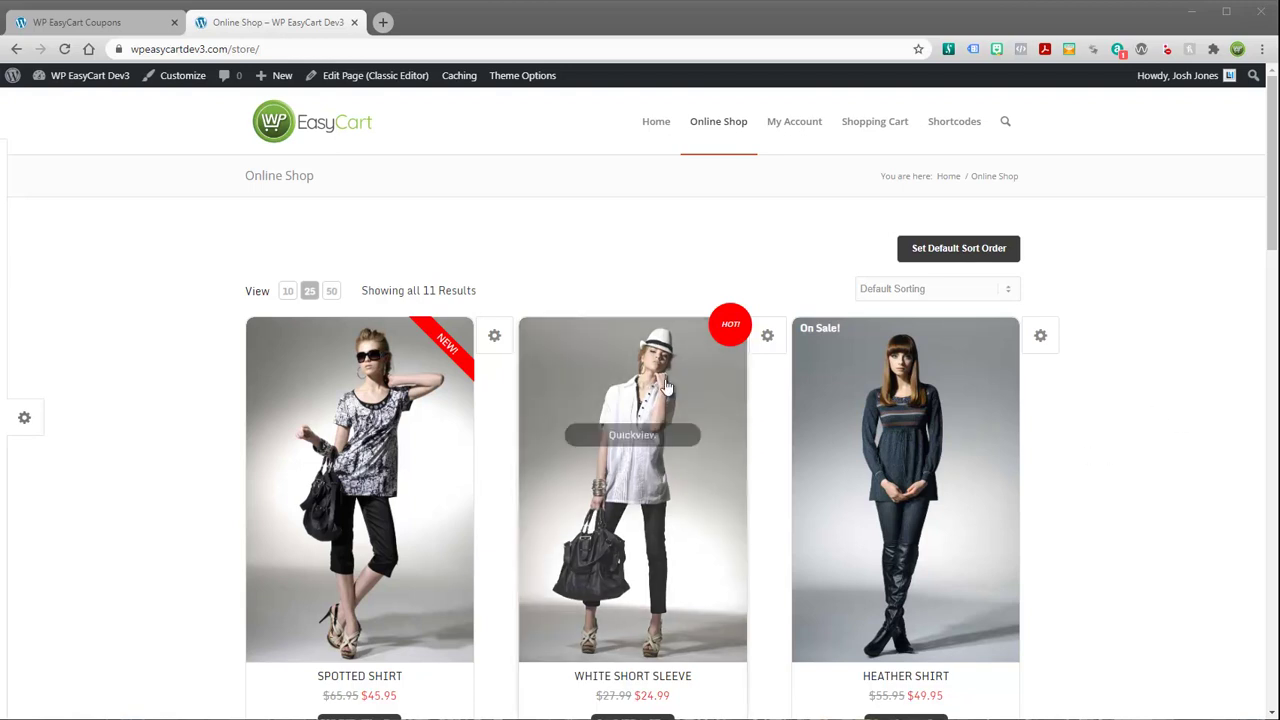
{"action": "left_click", "coordinate": [633, 500]}
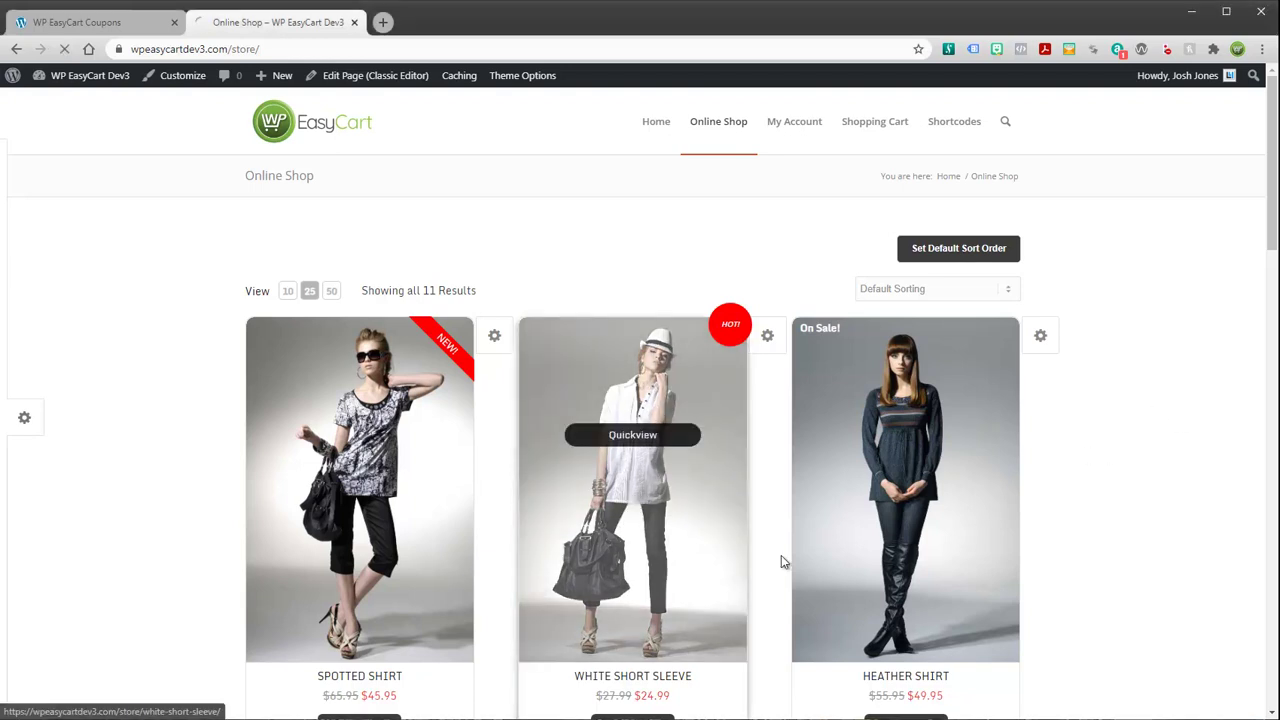
{"action": "left_click", "coordinate": [735, 480]}
{"action": "left_click", "coordinate": [752, 523]}
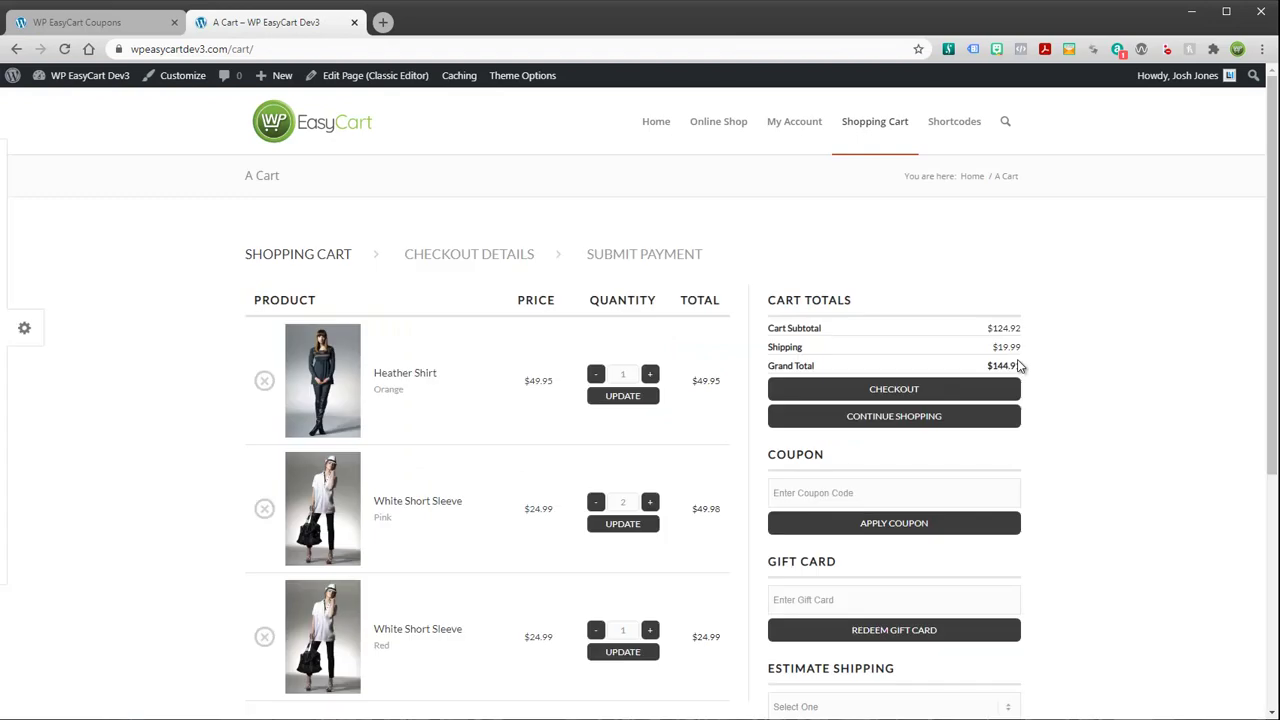
Apply the bogus coupon code 'adsfadsf' in the cart and see it rejected
{"action": "scroll", "coordinate": [1092, 352], "scroll_direction": "down", "scroll_amount": 2}
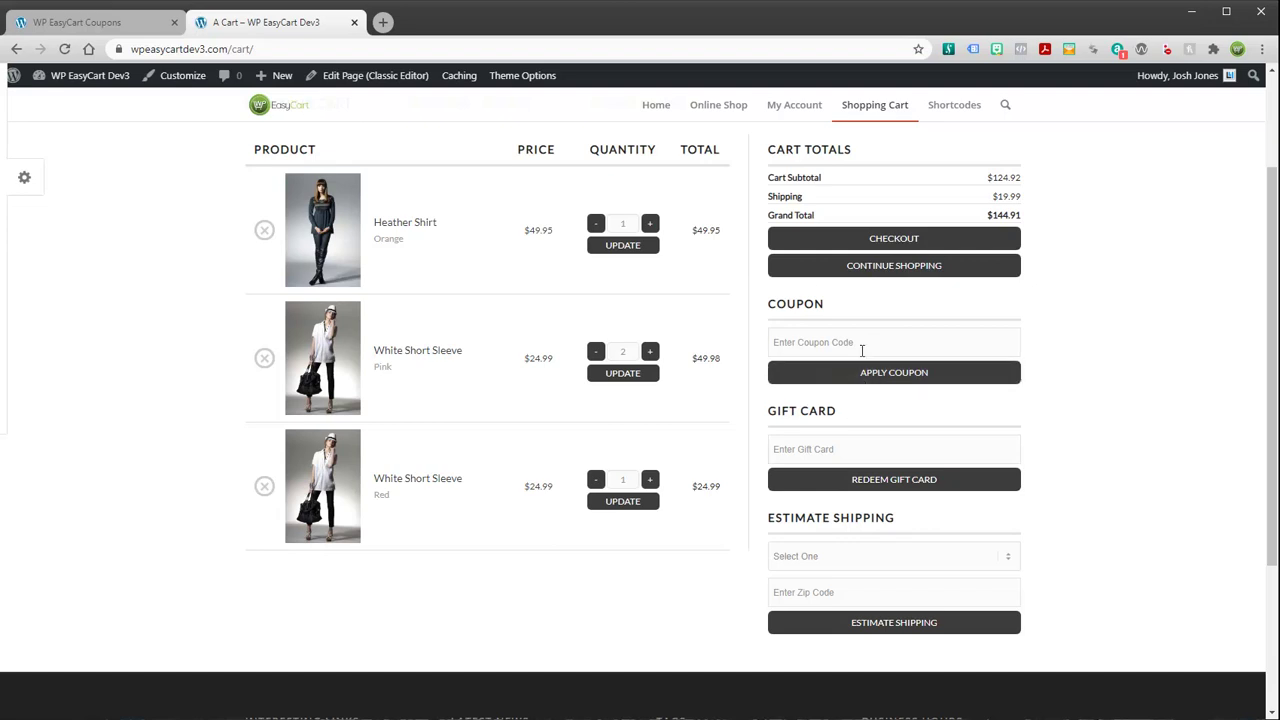
{"action": "left_click", "coordinate": [821, 342]}
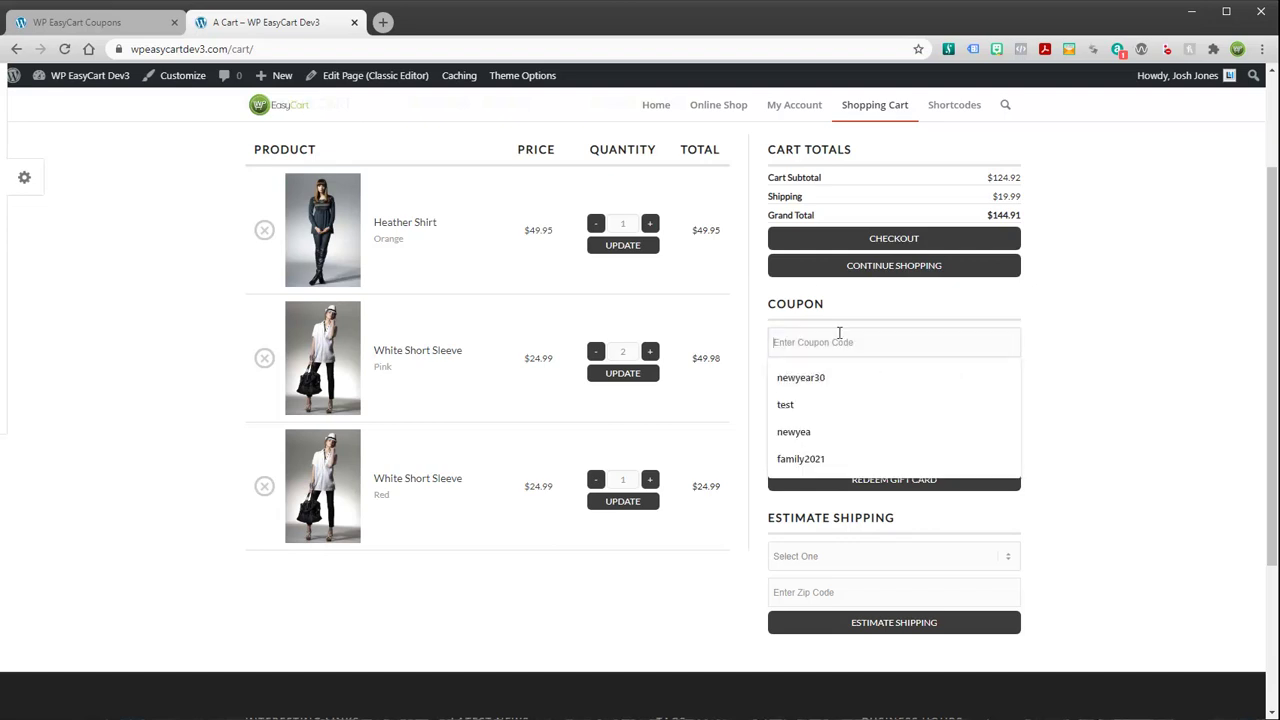
{"action": "left_click", "coordinate": [1112, 373]}
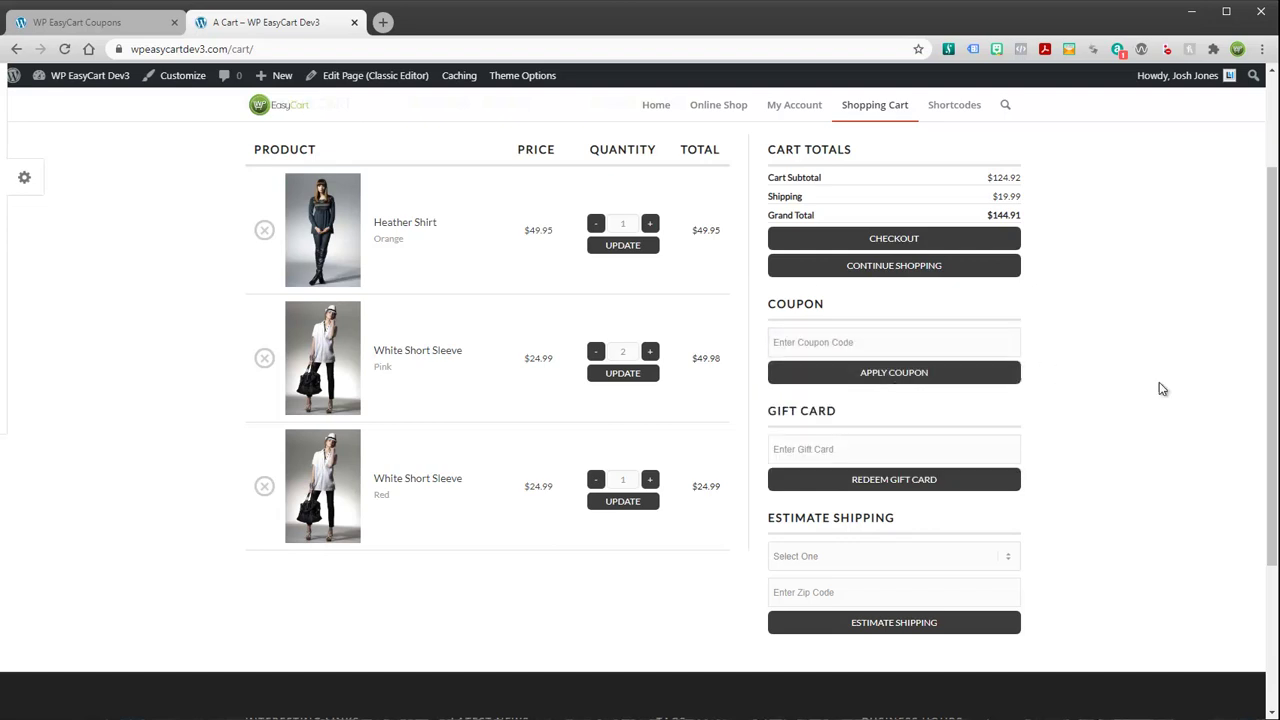
{"action": "left_click", "coordinate": [841, 345]}
{"action": "type", "text": "adsfadsf"}
{"action": "left_click", "coordinate": [903, 374]}
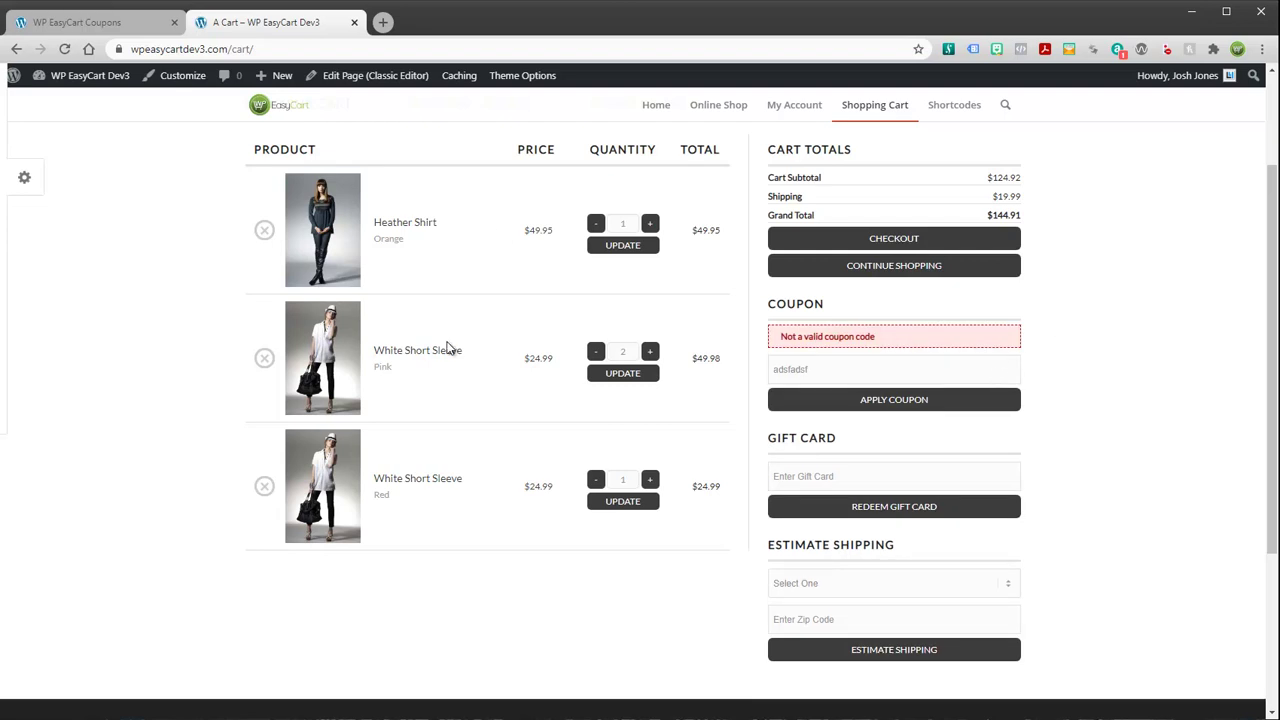
{"action": "scroll", "coordinate": [445, 341], "scroll_direction": "up", "scroll_amount": 2}
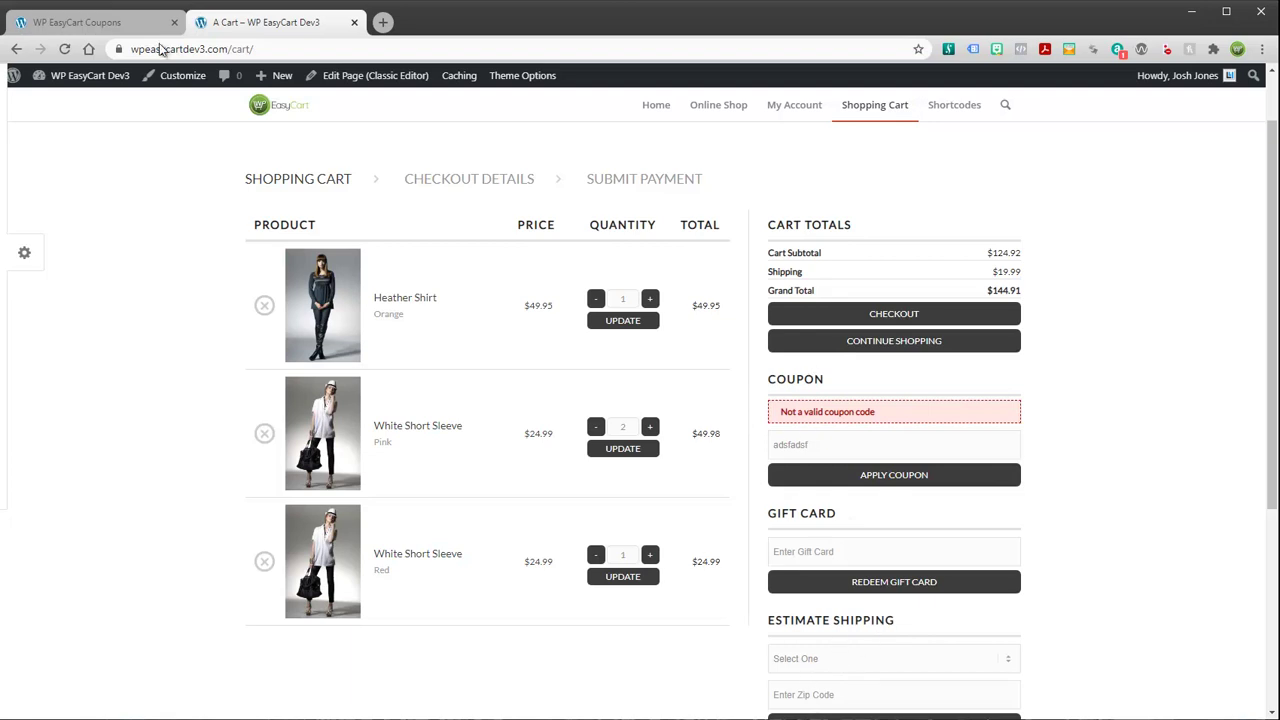
Go to the EasyCart Settings and open the Checkout settings page
{"action": "left_click", "coordinate": [101, 25]}
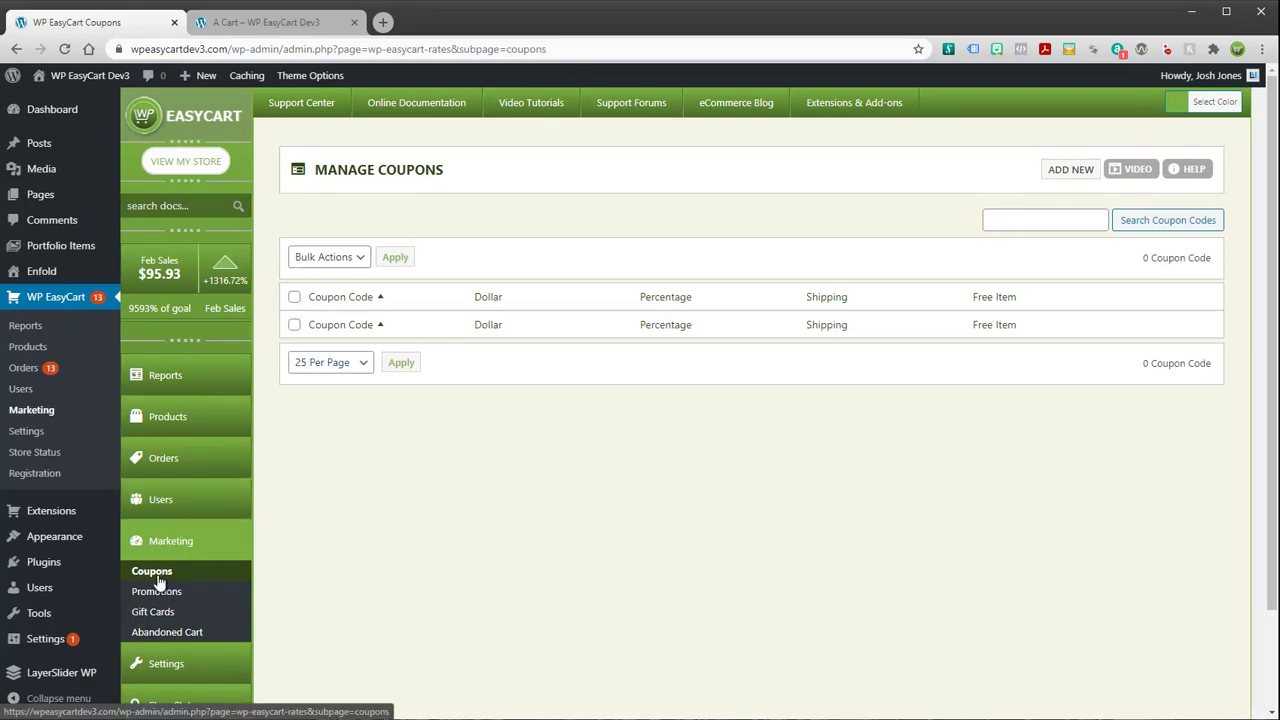
{"action": "scroll", "coordinate": [157, 582], "scroll_direction": "down", "scroll_amount": 1}
{"action": "scroll", "coordinate": [157, 585], "scroll_direction": "down", "scroll_amount": 1}
{"action": "left_click", "coordinate": [205, 596]}
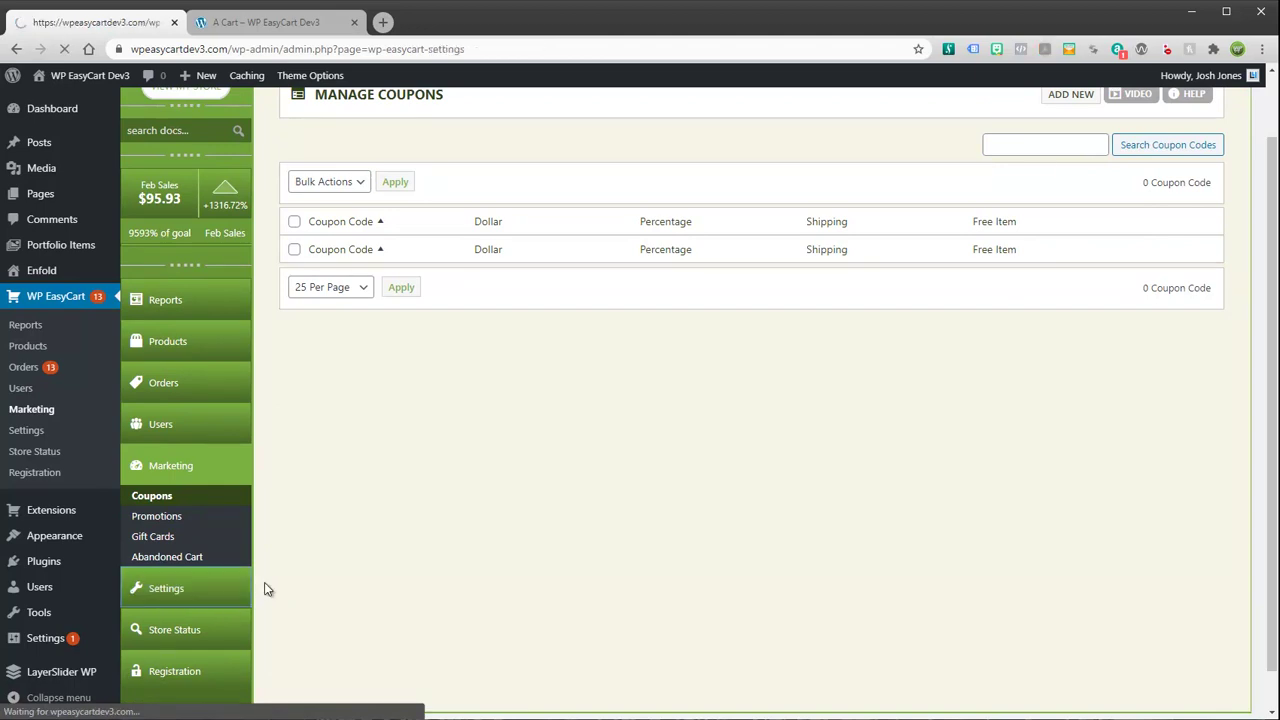
{"action": "scroll", "coordinate": [330, 460], "scroll_direction": "down", "scroll_amount": 2}
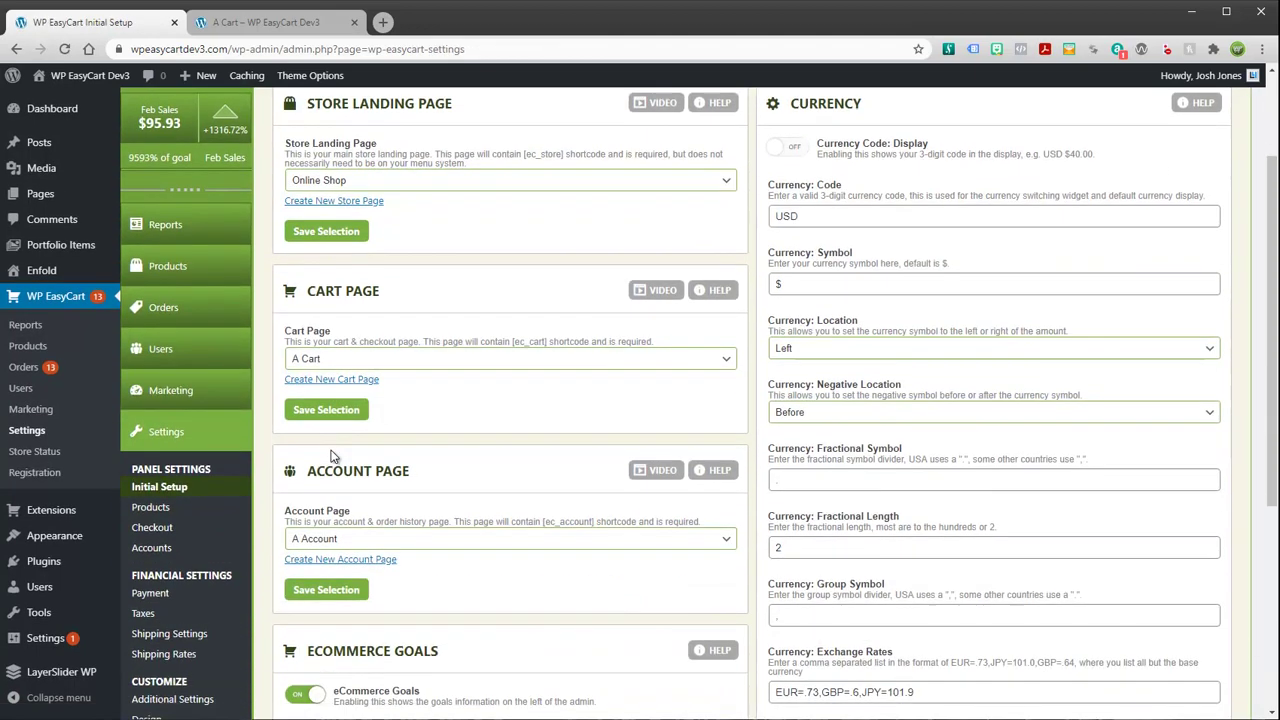
{"action": "left_click", "coordinate": [152, 528]}
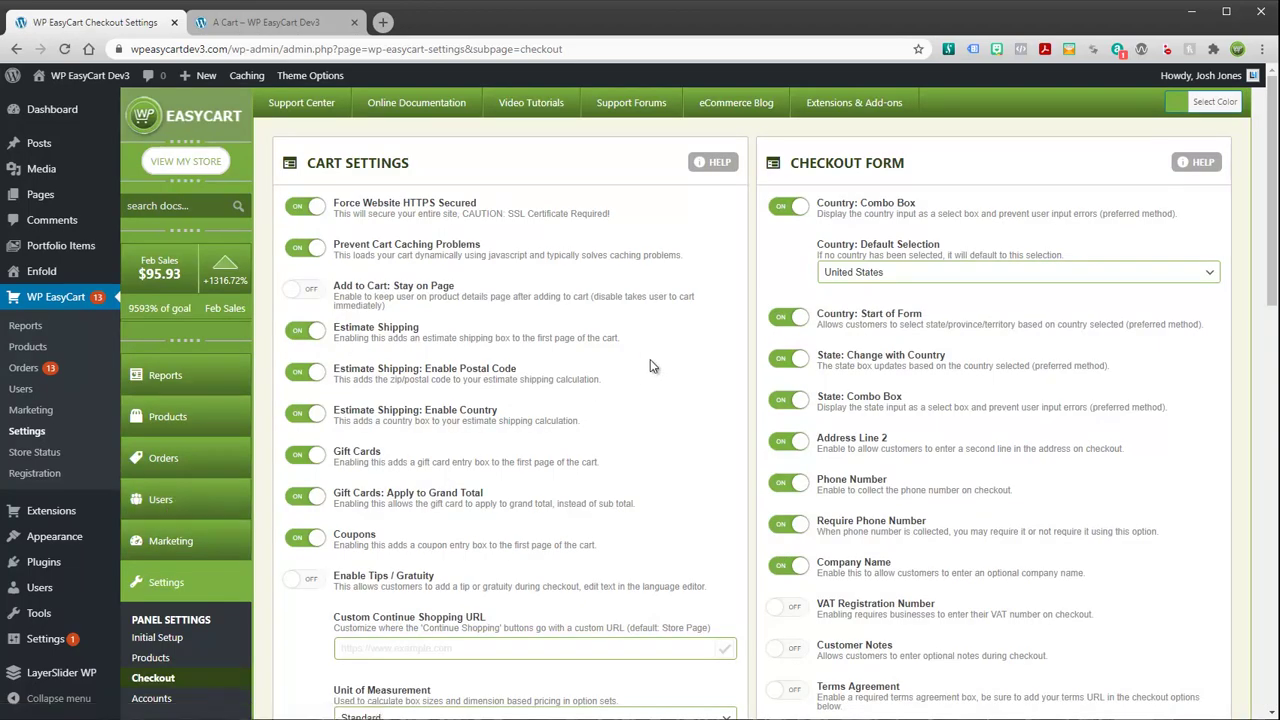
{"action": "scroll", "coordinate": [650, 359], "scroll_direction": "down", "scroll_amount": 1}
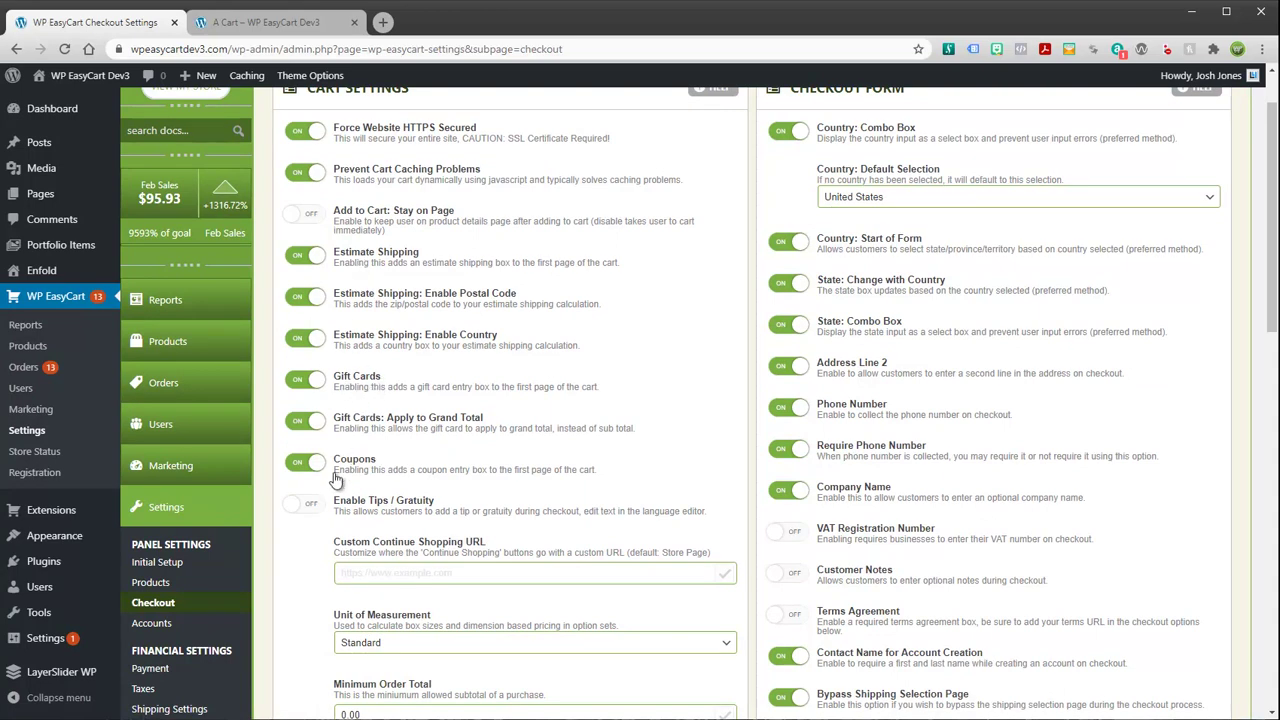
Switch Coupons off and reload the storefront cart to confirm the coupon box is gone
{"action": "left_click", "coordinate": [306, 464]}
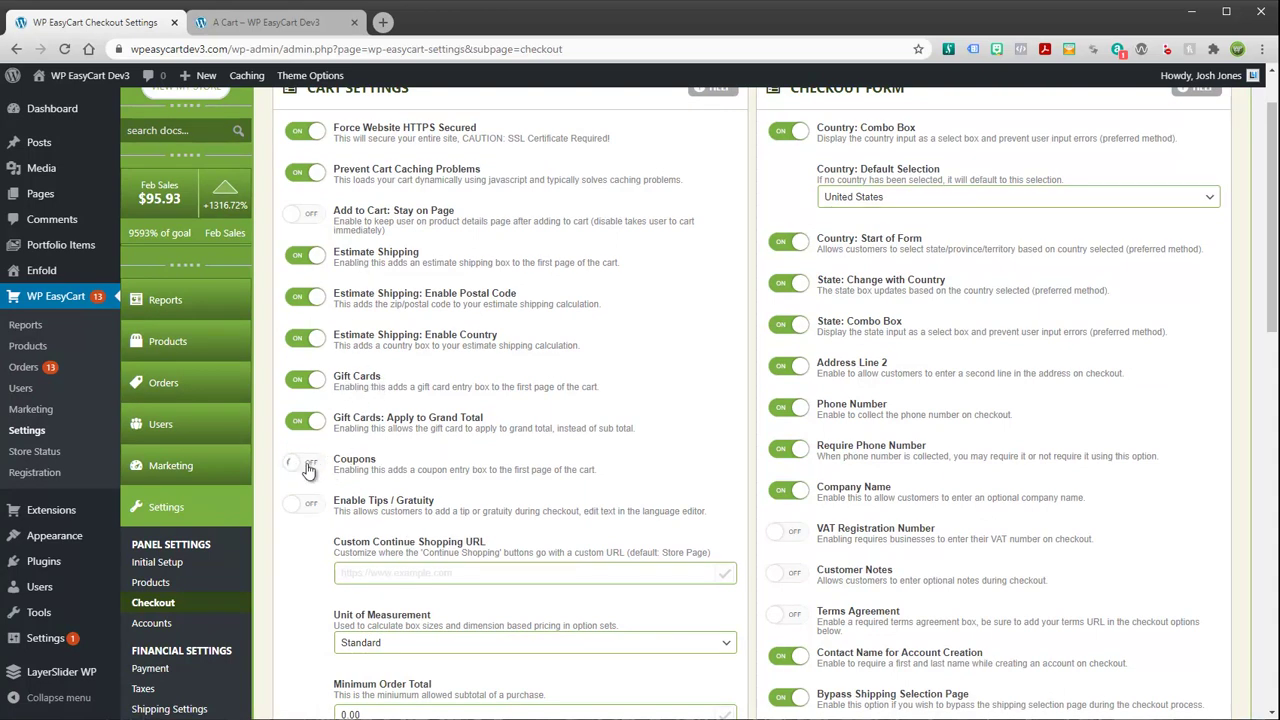
{"action": "left_click", "coordinate": [237, 26]}
{"action": "left_click", "coordinate": [64, 48]}
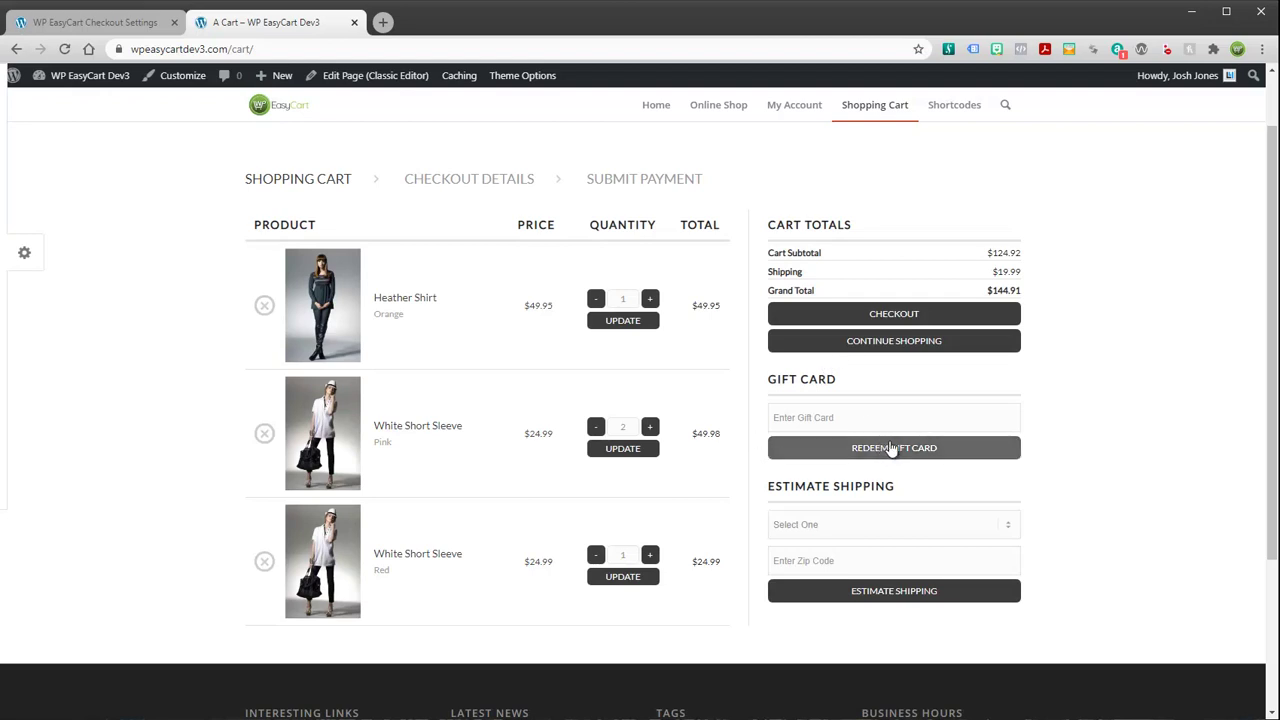
Turn Coupons back on and reload the cart to see the coupon box return
{"action": "left_click", "coordinate": [136, 24]}
{"action": "left_click", "coordinate": [306, 466]}
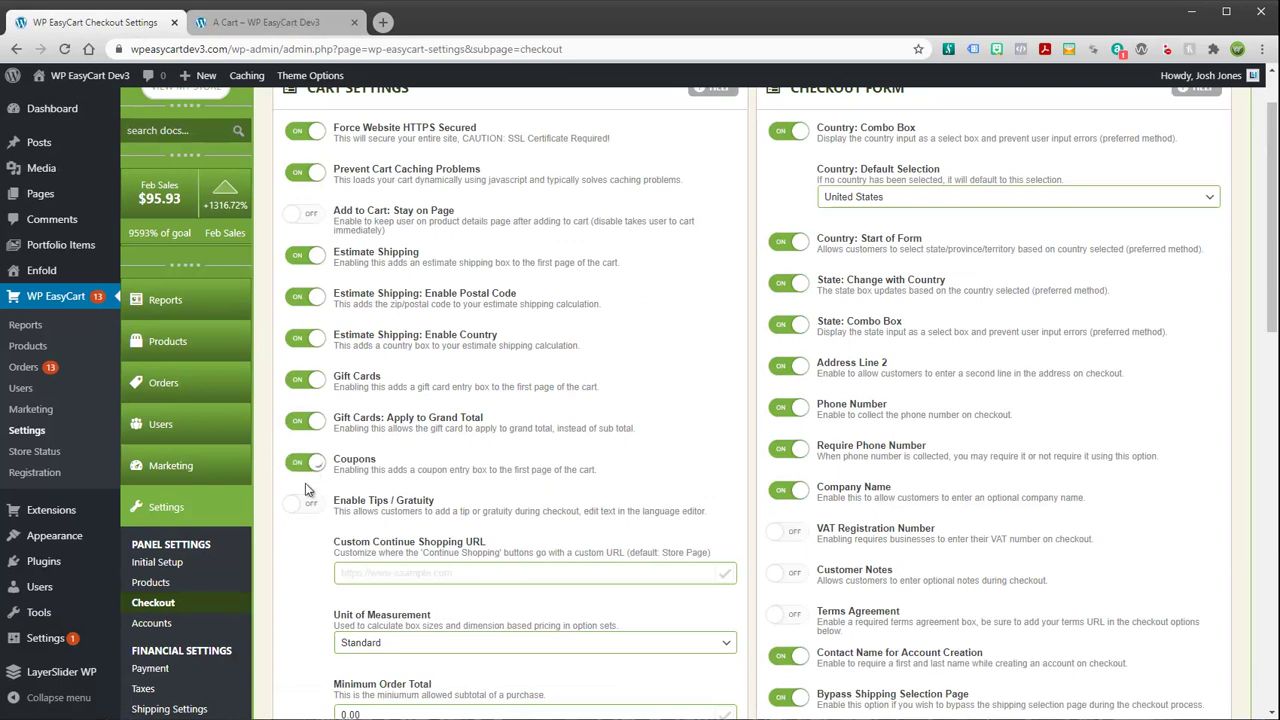
{"action": "left_click", "coordinate": [267, 32]}
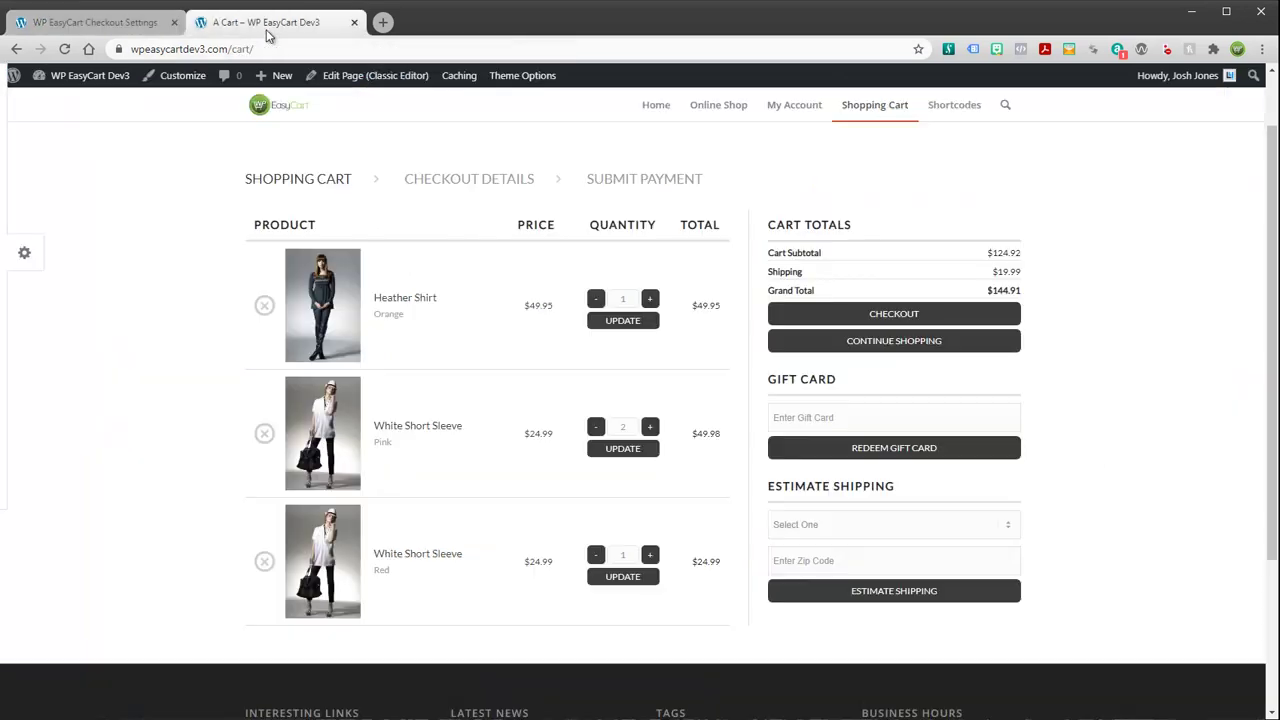
{"action": "left_click", "coordinate": [64, 49]}
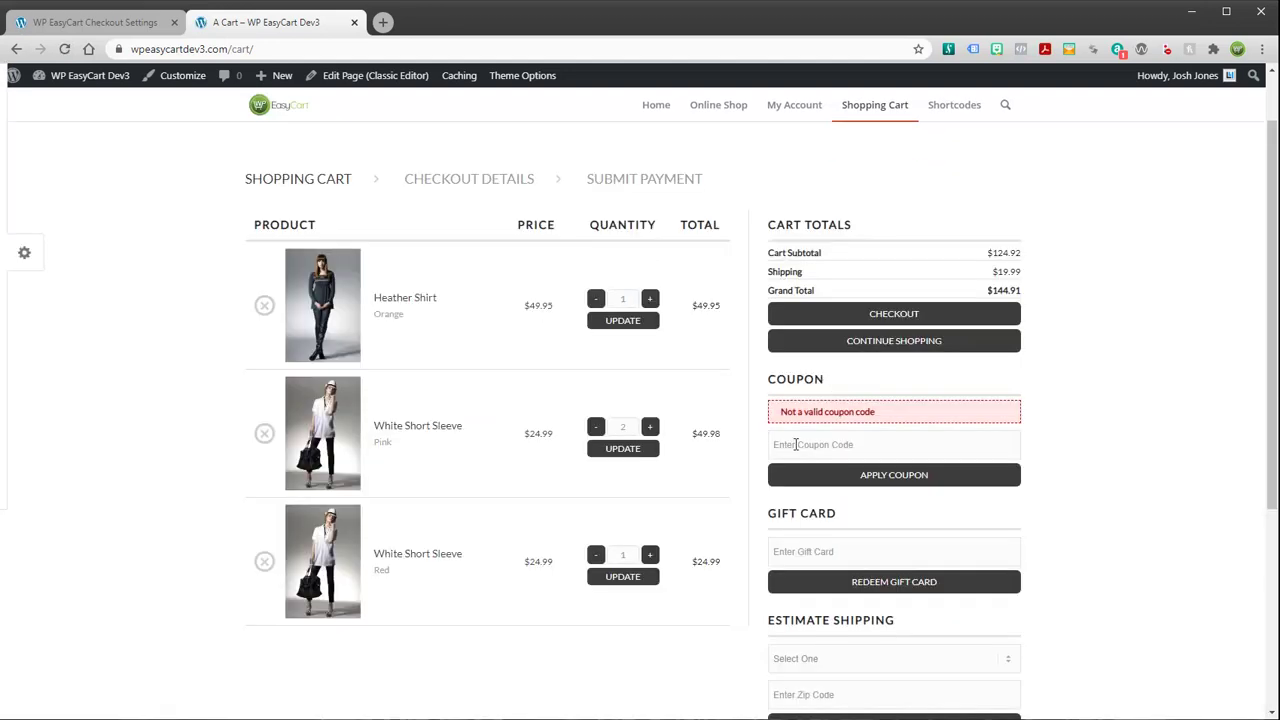
{"action": "left_click", "coordinate": [130, 22]}
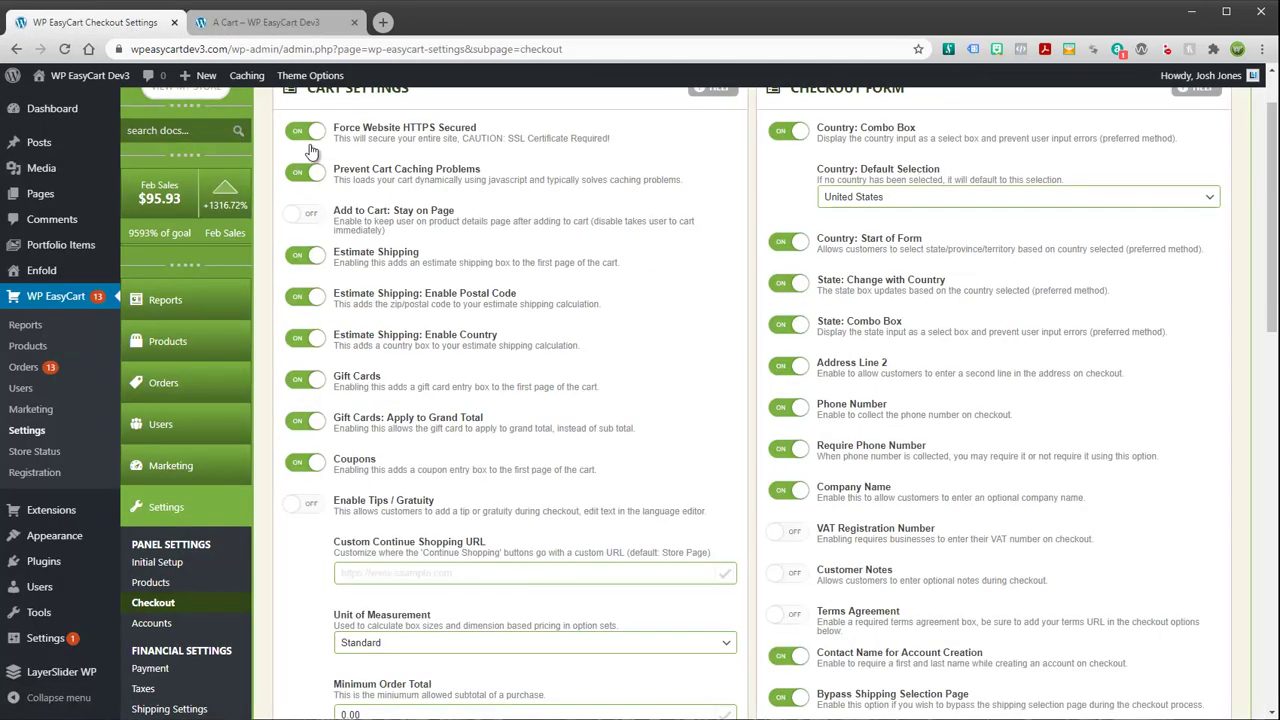
Start a new coupon under Marketing with the code SUMMERSPECIAL
{"action": "left_click", "coordinate": [178, 476]}
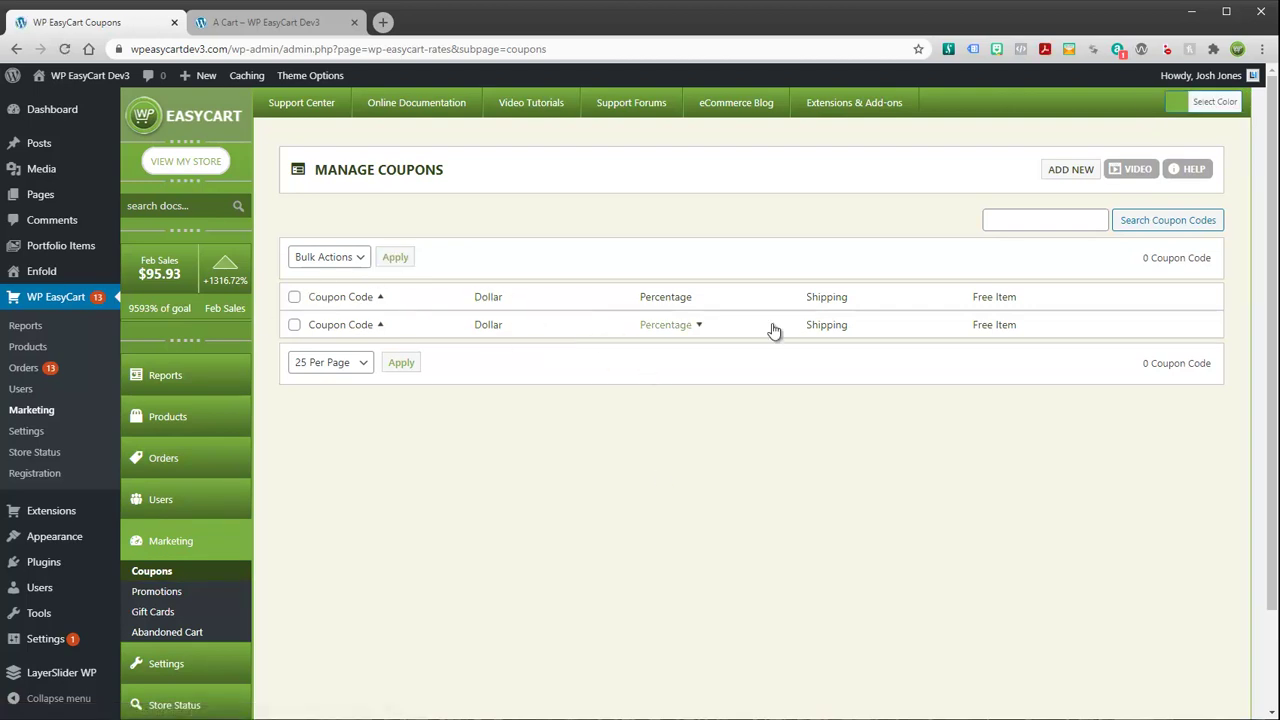
{"action": "left_click", "coordinate": [1068, 176]}
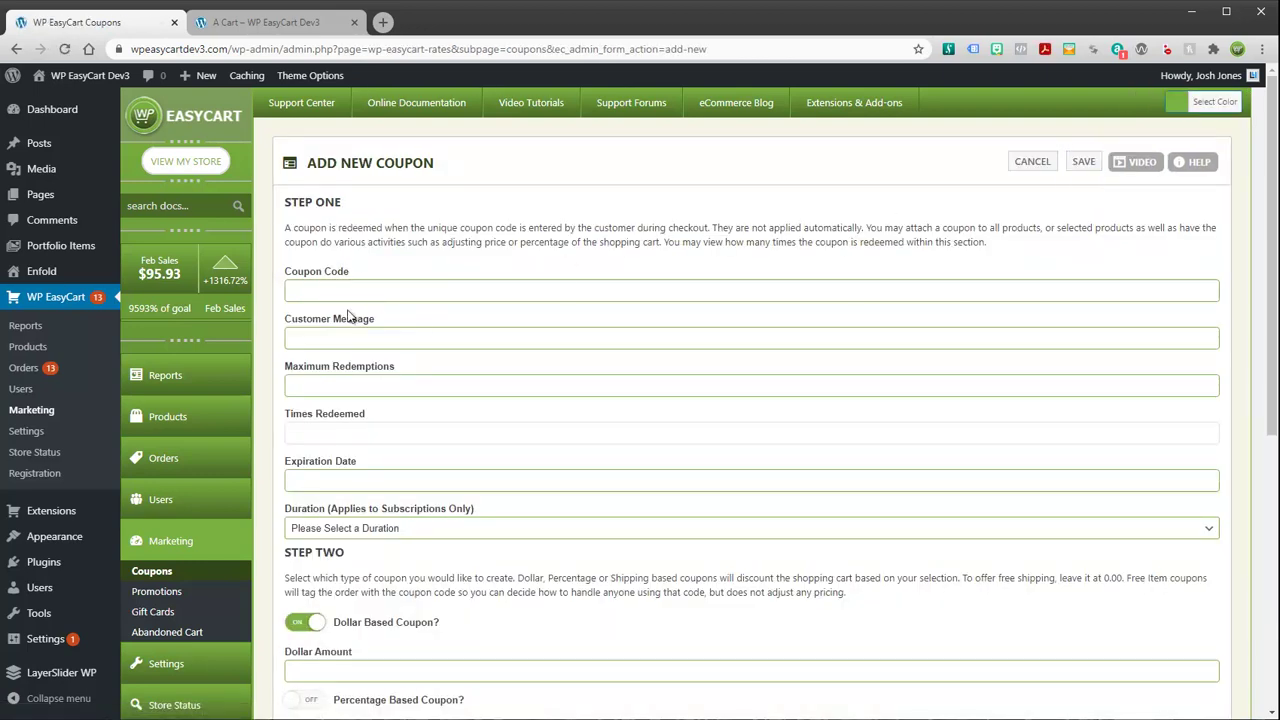
{"action": "left_click", "coordinate": [344, 288]}
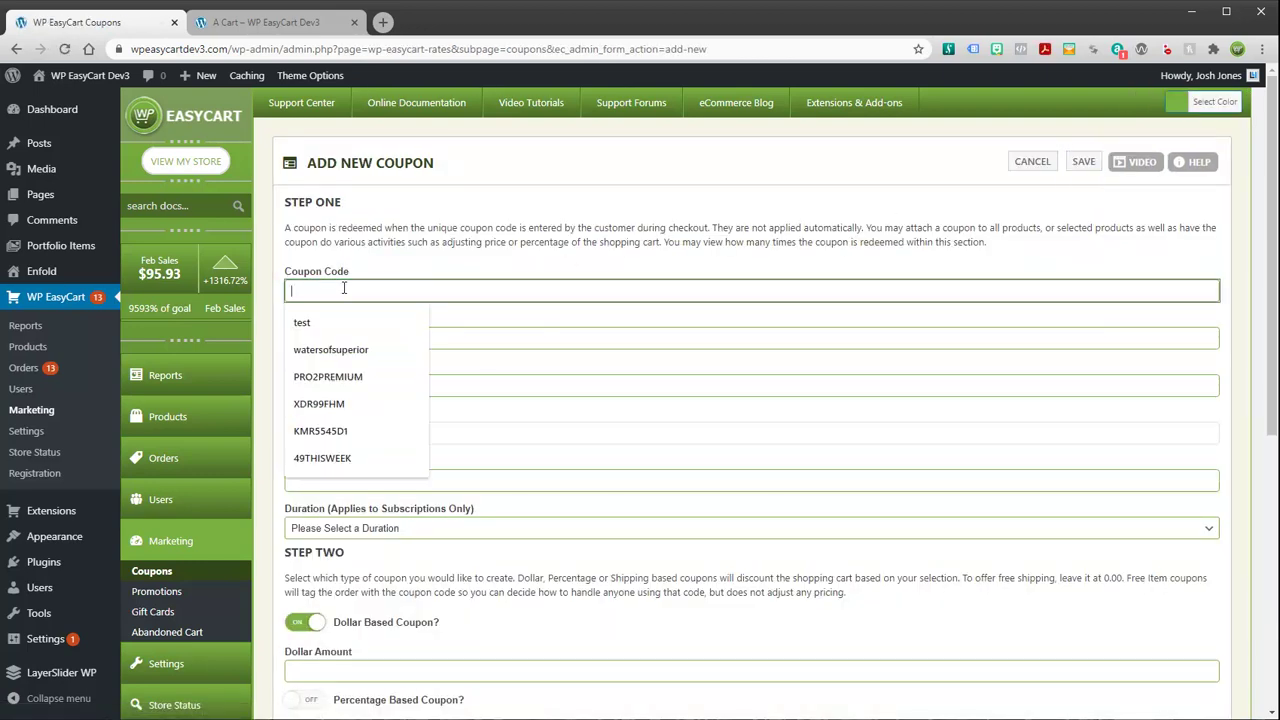
{"action": "left_click", "coordinate": [524, 230]}
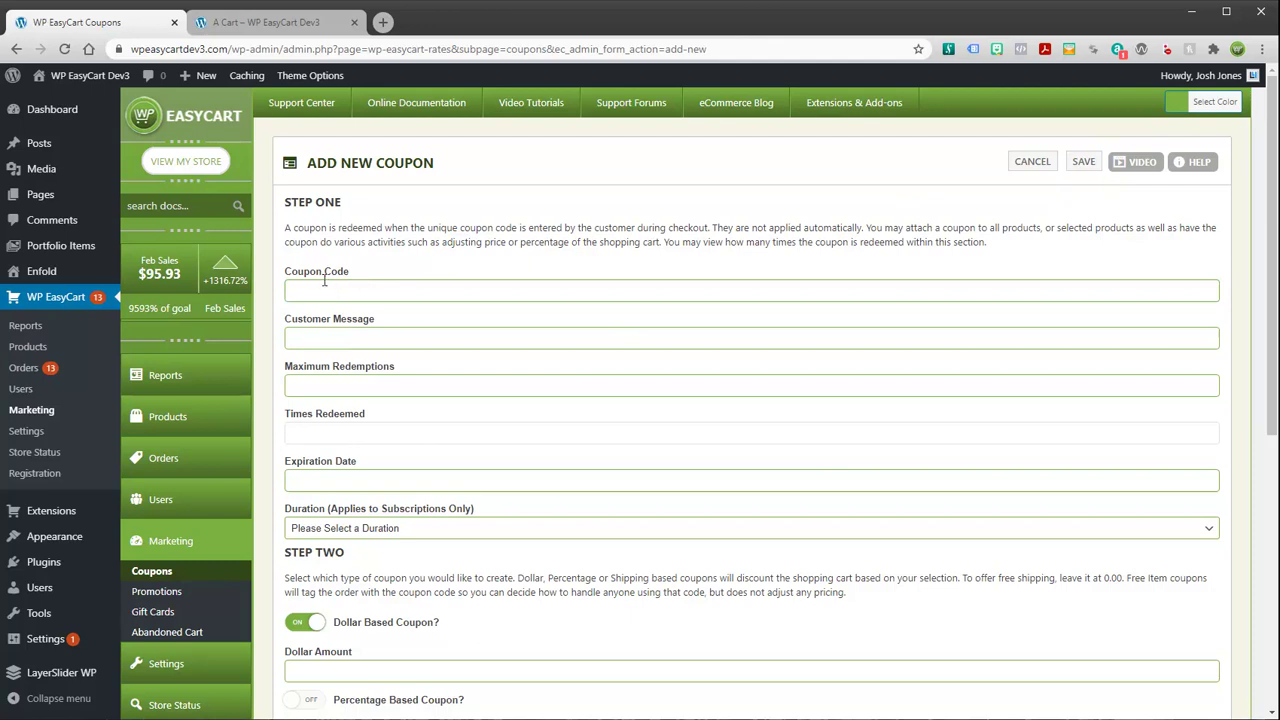
{"action": "left_click", "coordinate": [320, 286]}
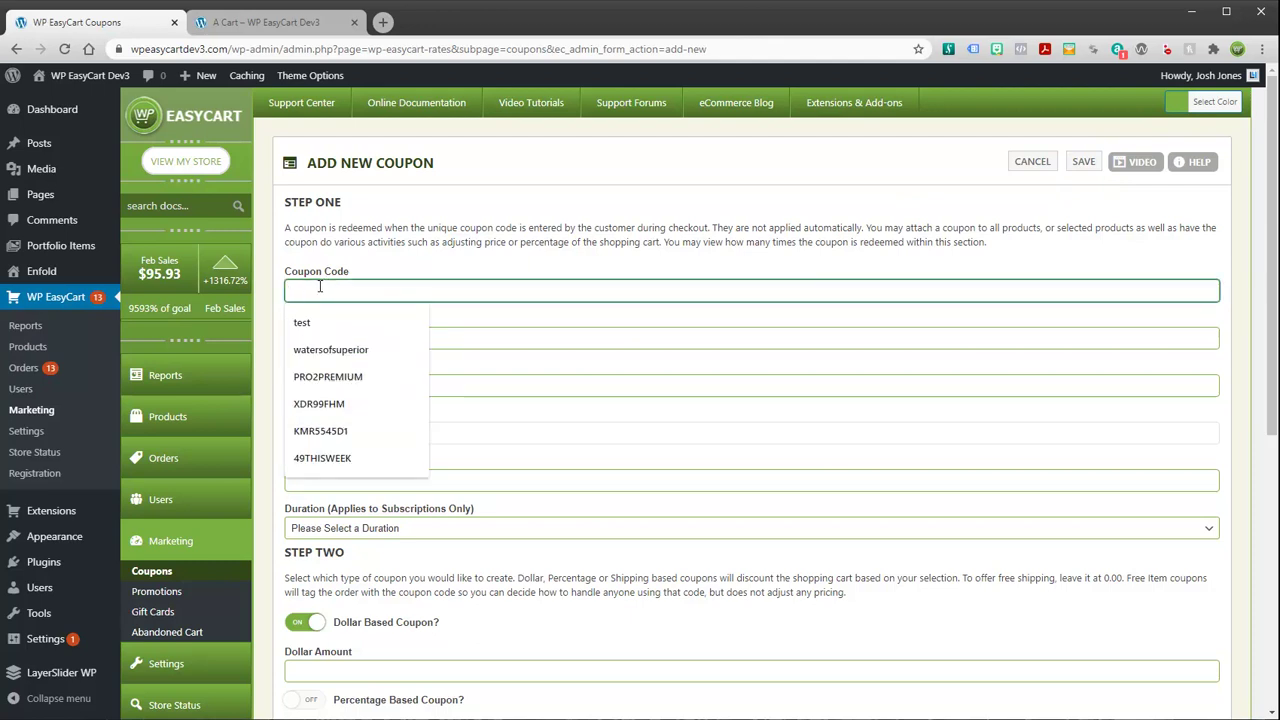
{"action": "type", "text": "SUMMERSPECIAL"}
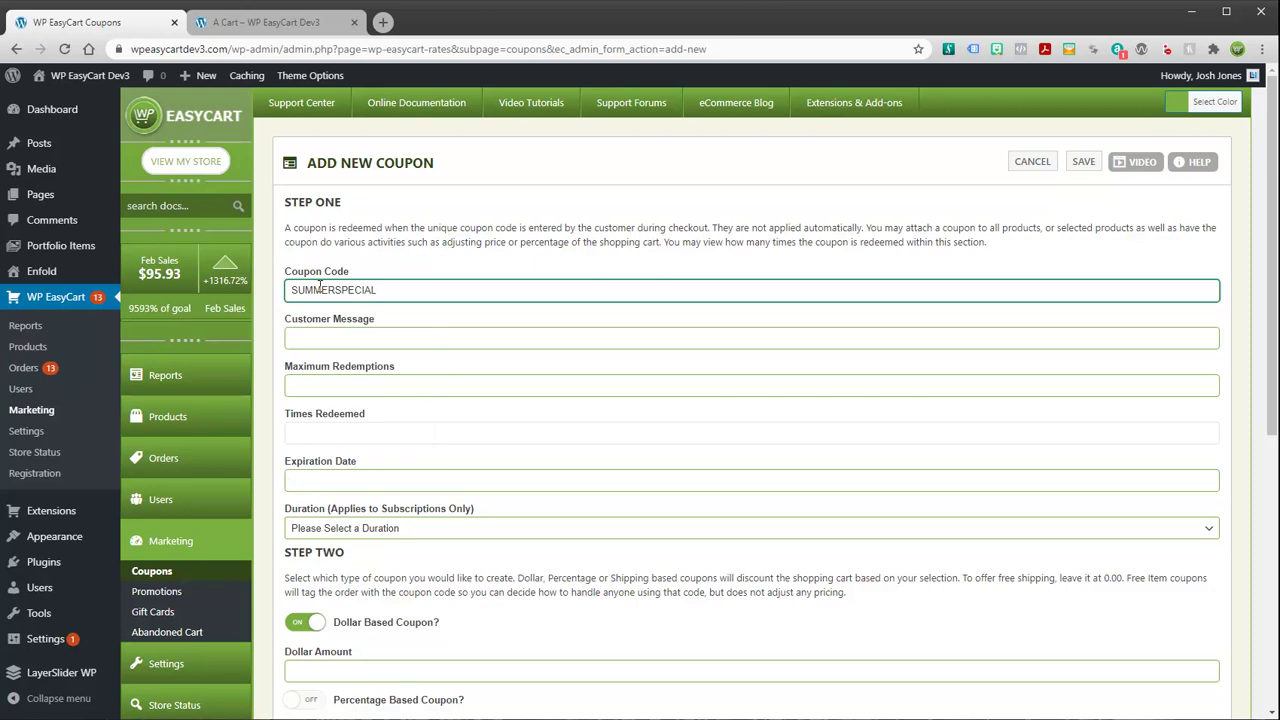
{"action": "double_click", "coordinate": [382, 289]}
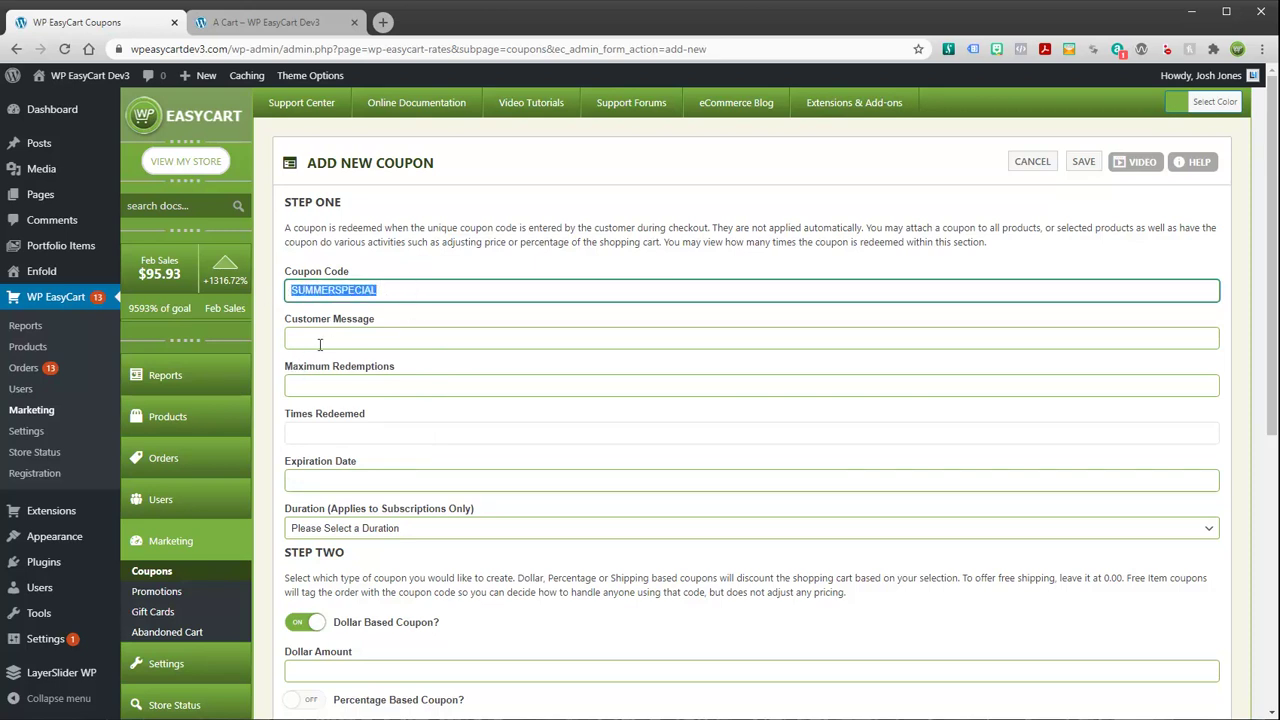
Write the customer message 'This is a coupon valid for 20% off all products.'
{"action": "left_click", "coordinate": [352, 341]}
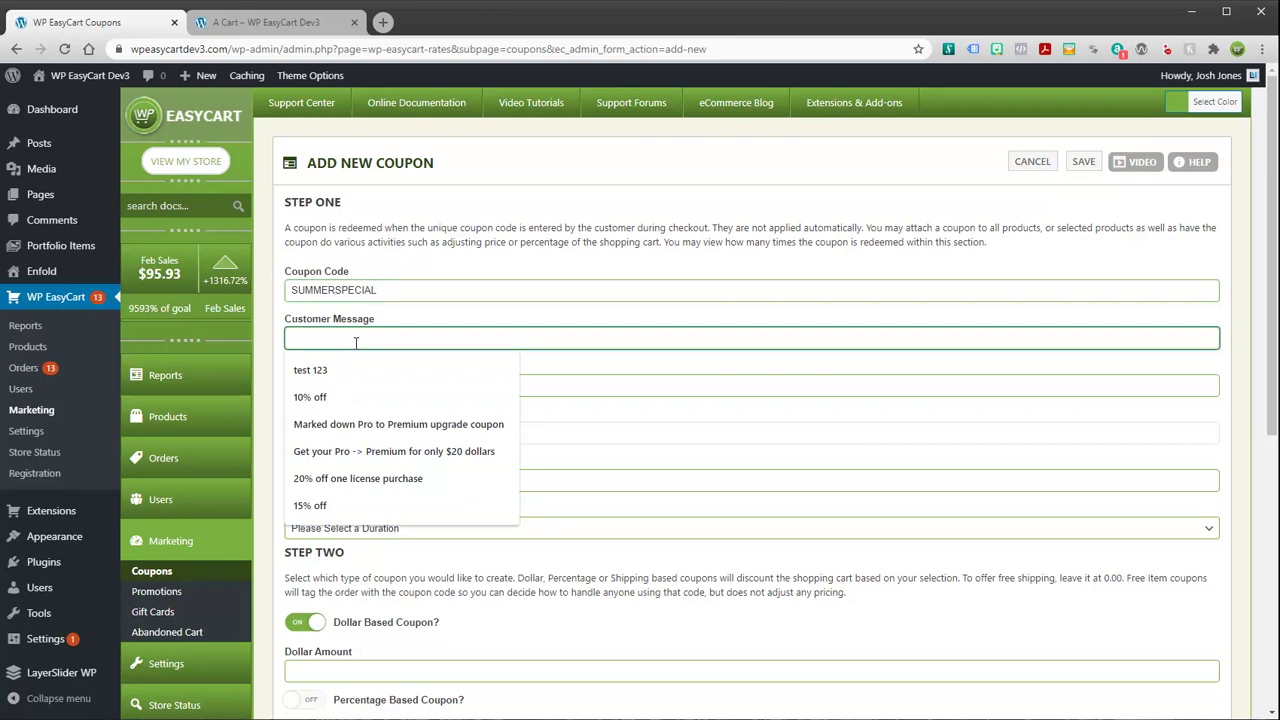
{"action": "type", "text": "This is a coupon valid for"}
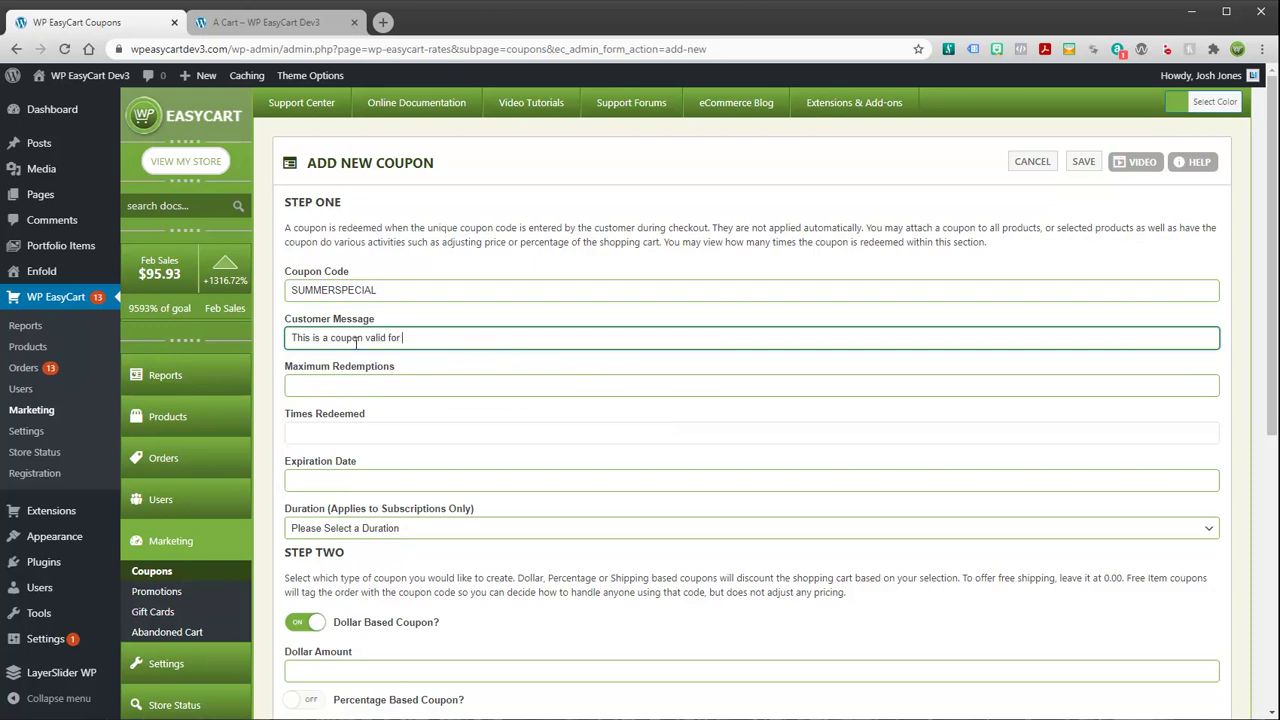
{"action": "type", "text": " 20% off all products."}
{"action": "left_click_drag", "start_coordinate": [492, 339], "coordinate": [260, 349]}
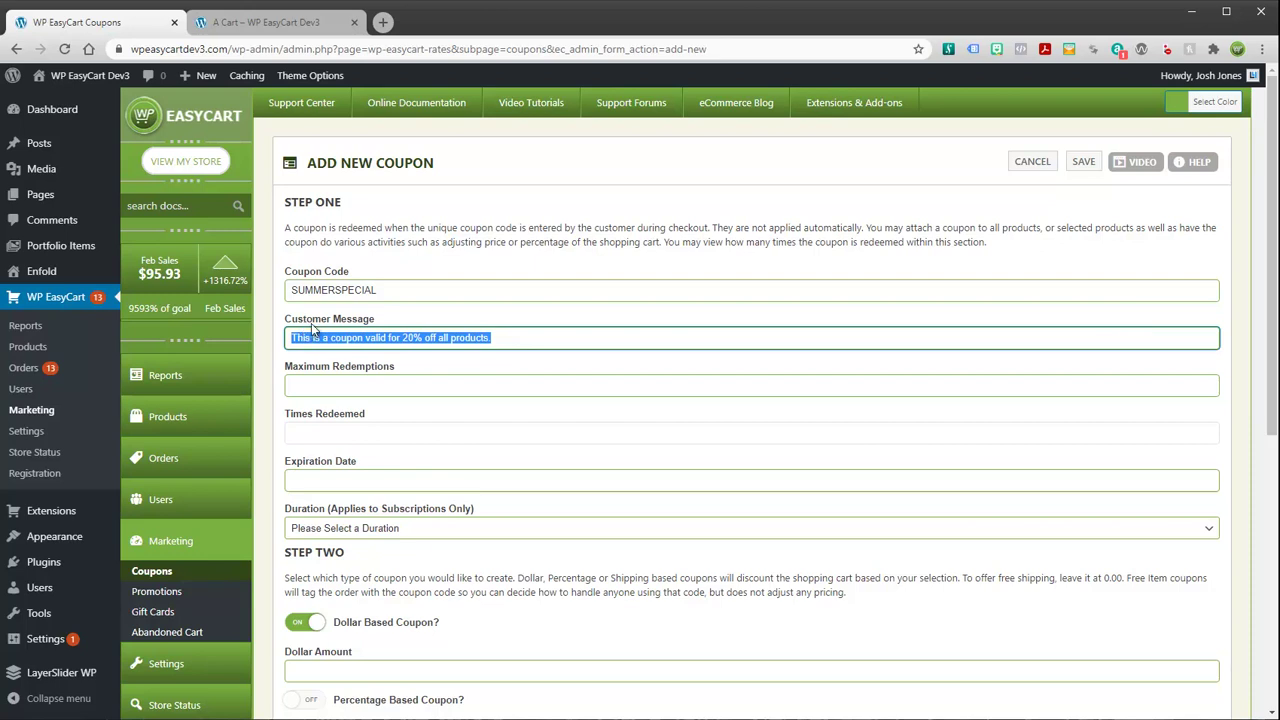
{"action": "scroll", "coordinate": [556, 682], "scroll_direction": "down", "scroll_amount": 2}
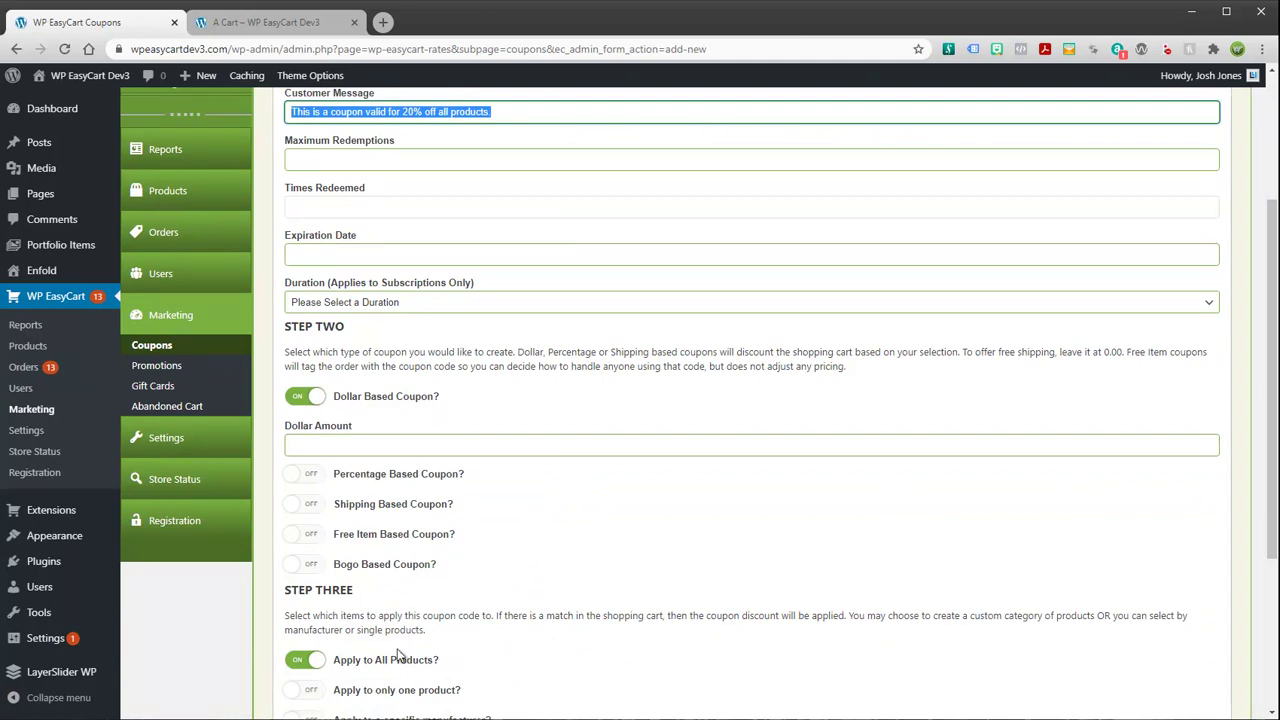
{"action": "scroll", "coordinate": [409, 563], "scroll_direction": "down", "scroll_amount": 1}
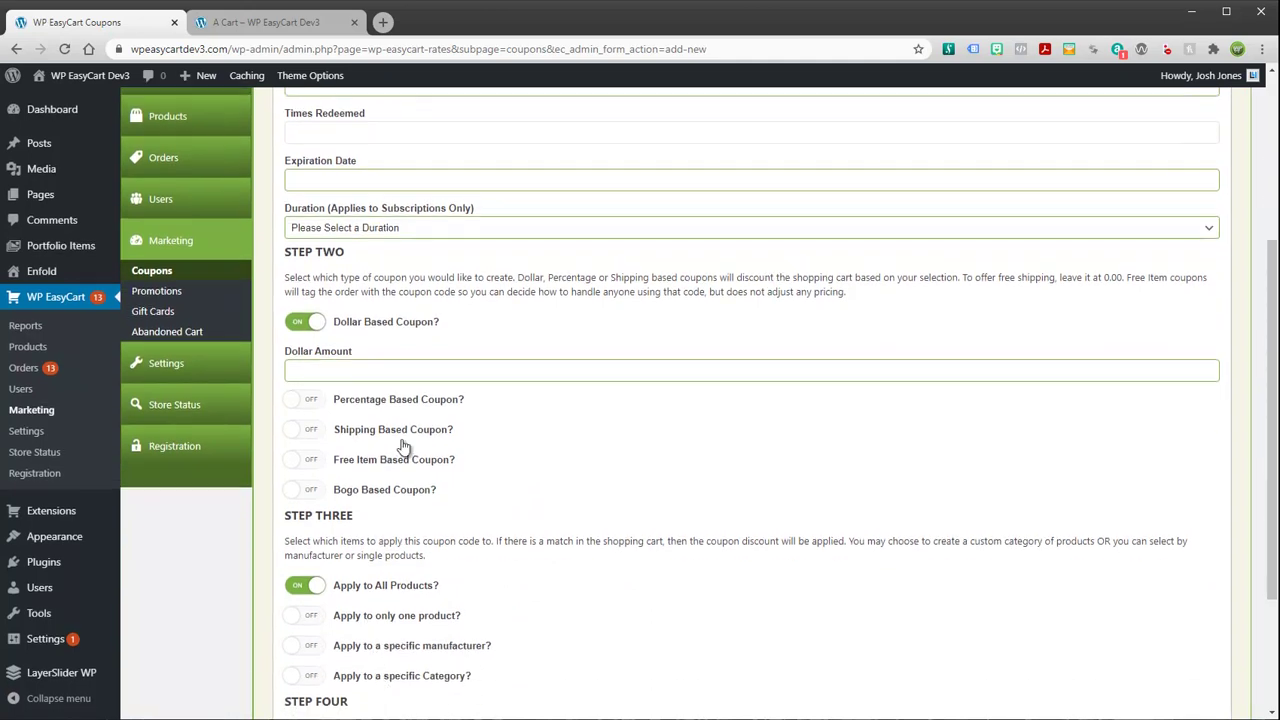
{"action": "scroll", "coordinate": [403, 447], "scroll_direction": "up", "scroll_amount": 1}
{"action": "scroll", "coordinate": [403, 447], "scroll_direction": "up", "scroll_amount": 3}
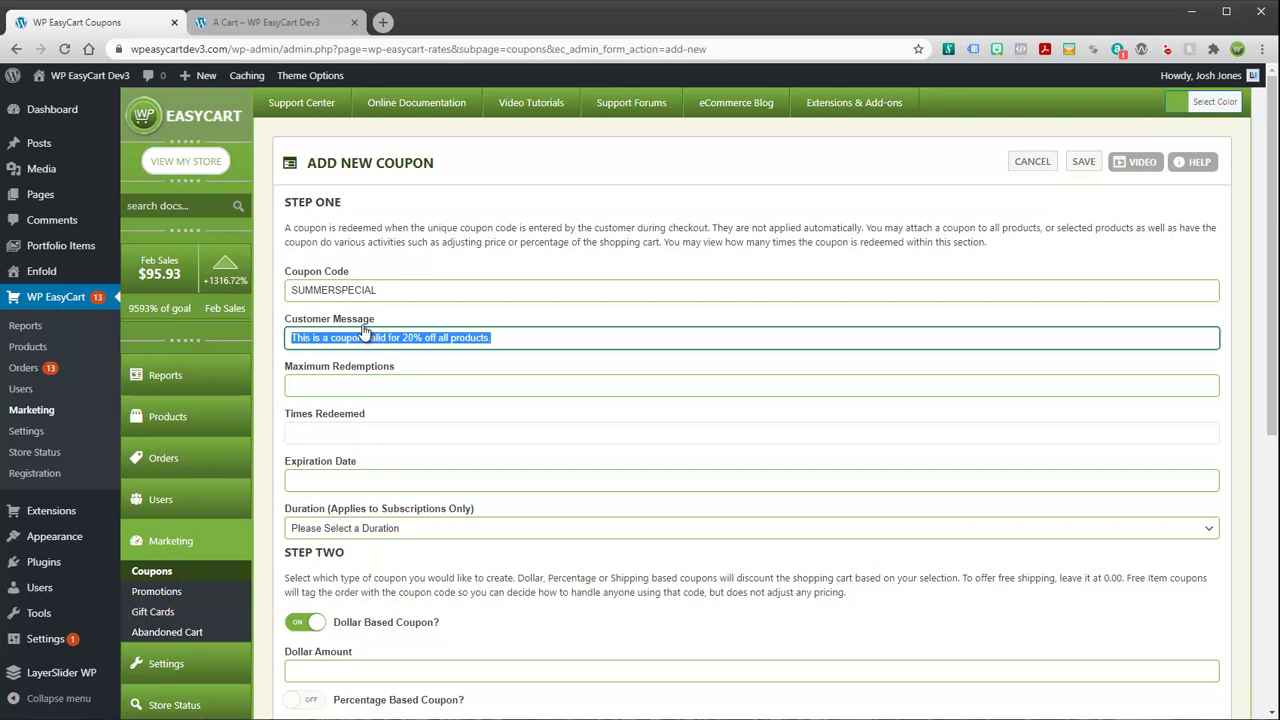
{"action": "left_click", "coordinate": [493, 339]}
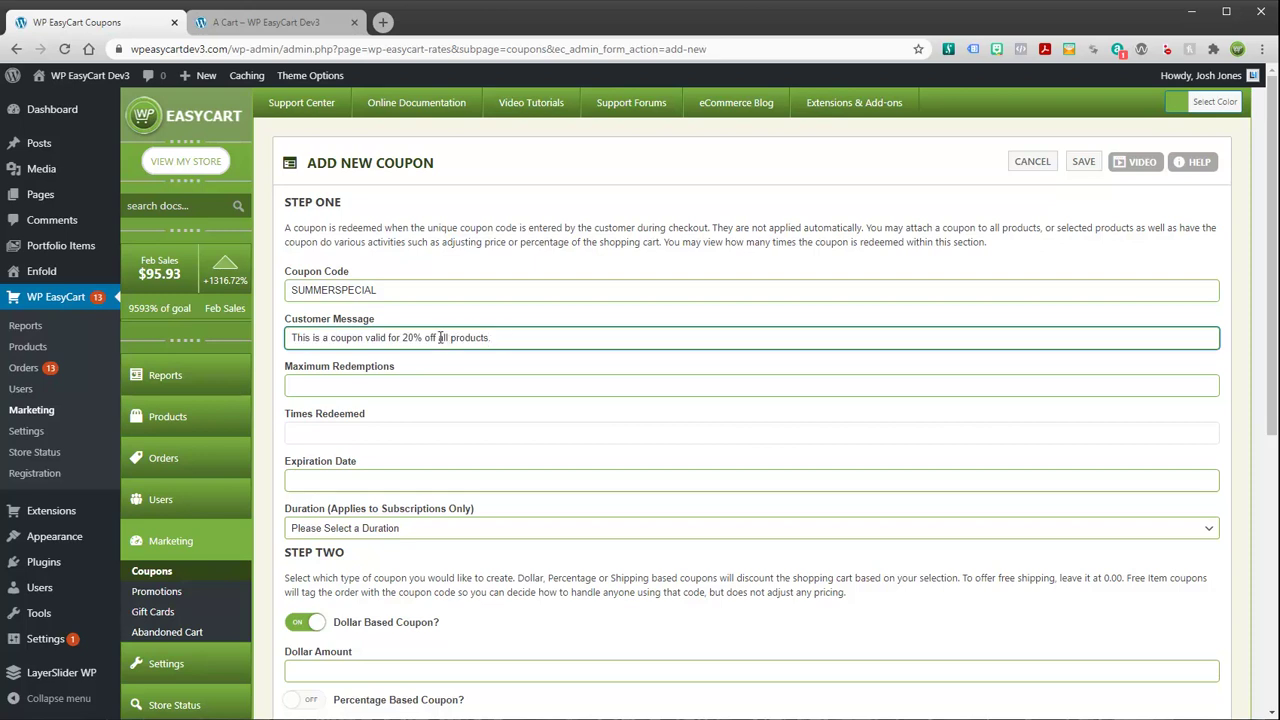
{"action": "left_click_drag", "start_coordinate": [439, 338], "coordinate": [511, 338]}
Set maximum redemptions to 999 and the expiration date to 2021-02-07
{"action": "left_click", "coordinate": [368, 386]}
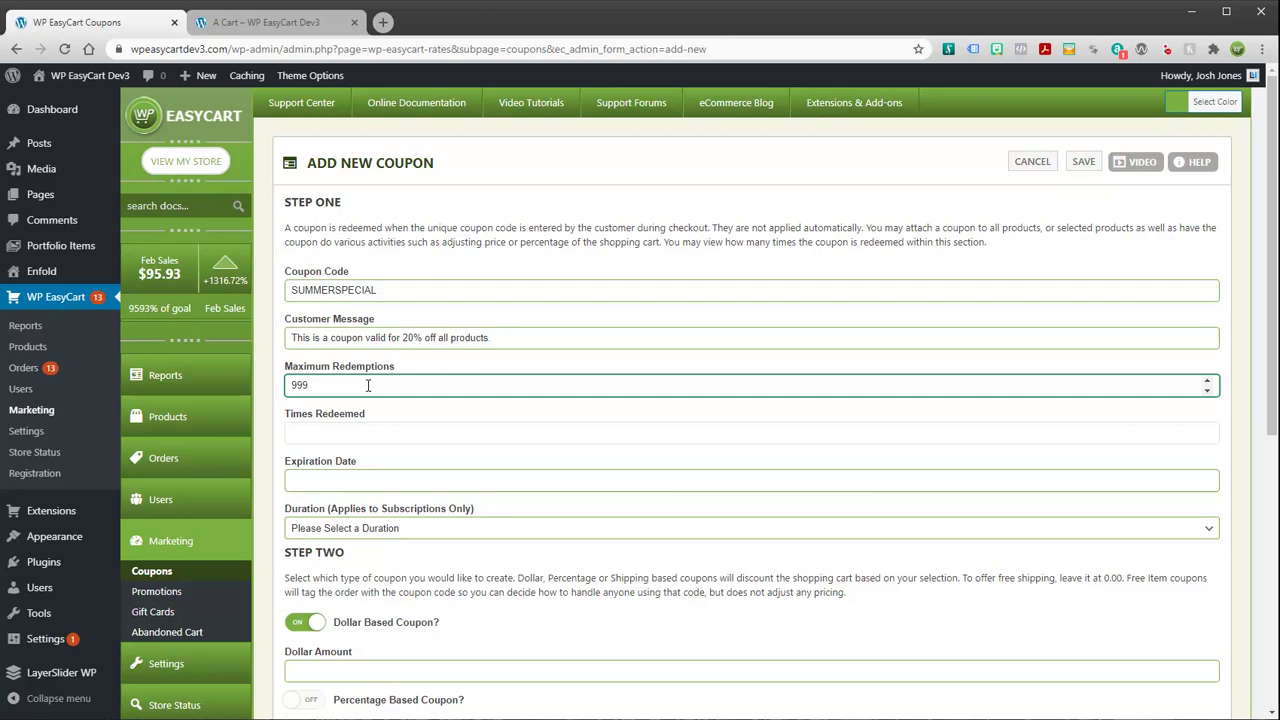
{"action": "left_click", "coordinate": [315, 432]}
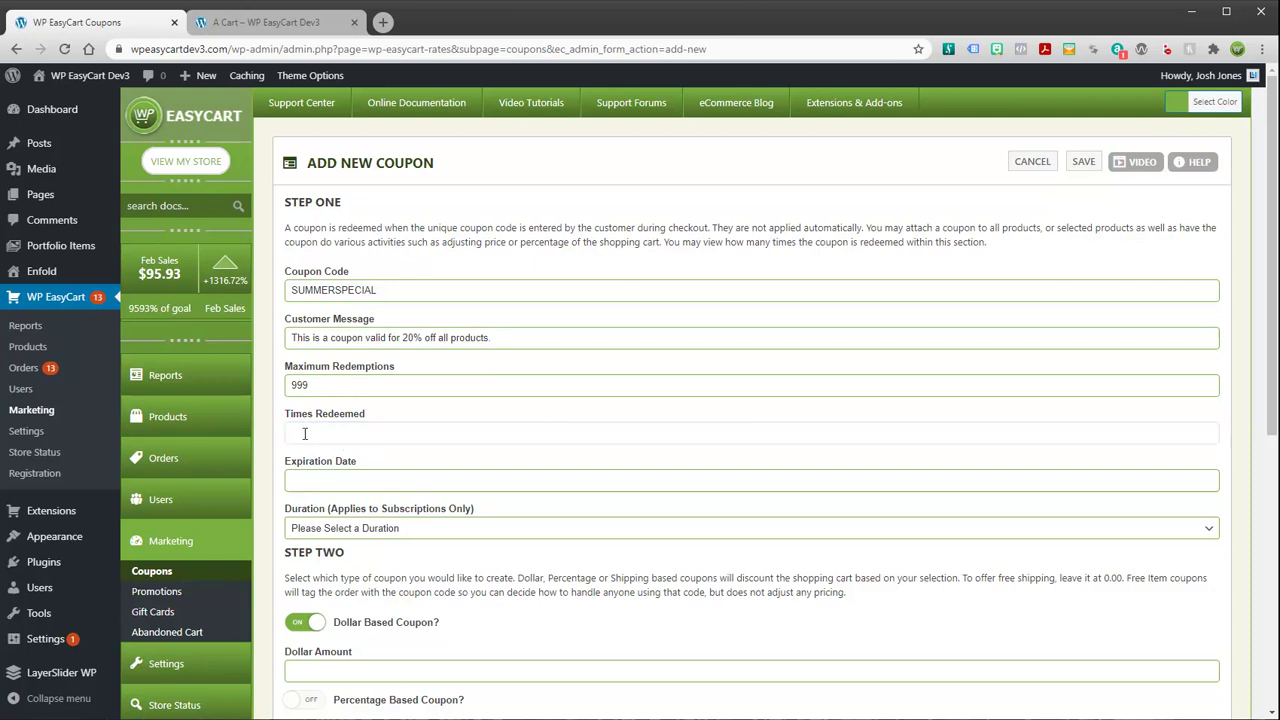
{"action": "left_click", "coordinate": [328, 479]}
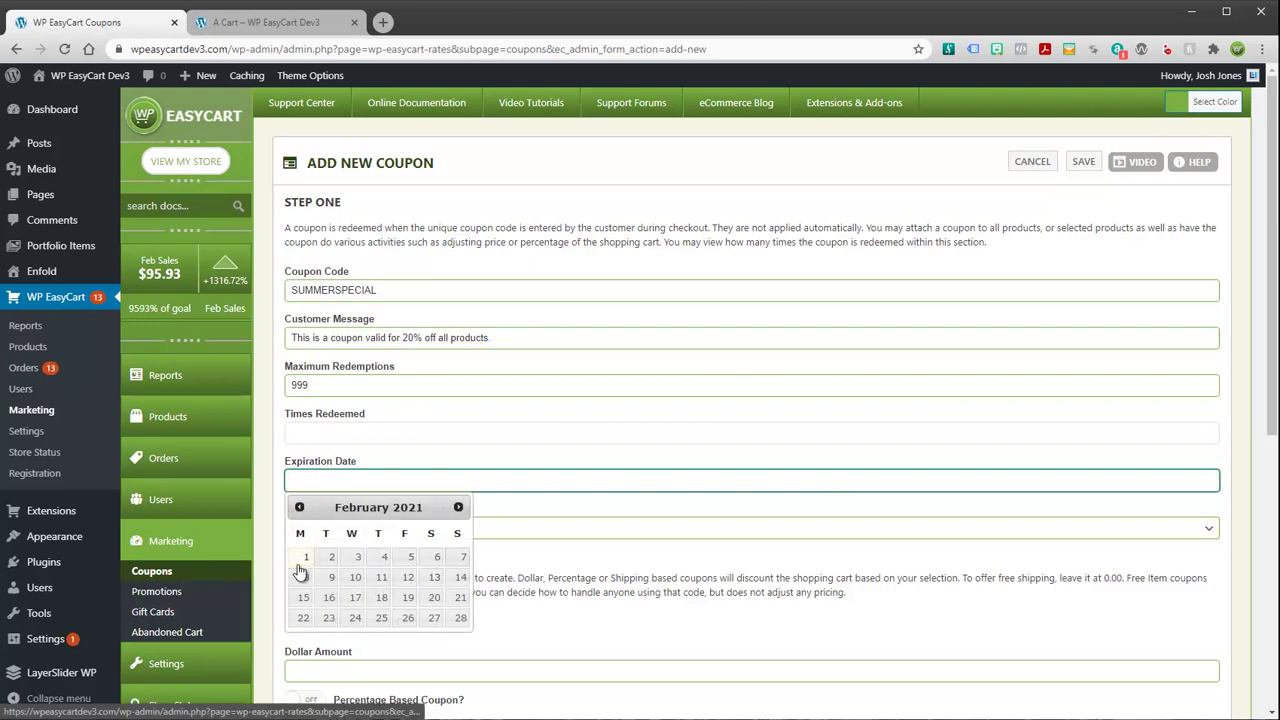
{"action": "left_click", "coordinate": [458, 562]}
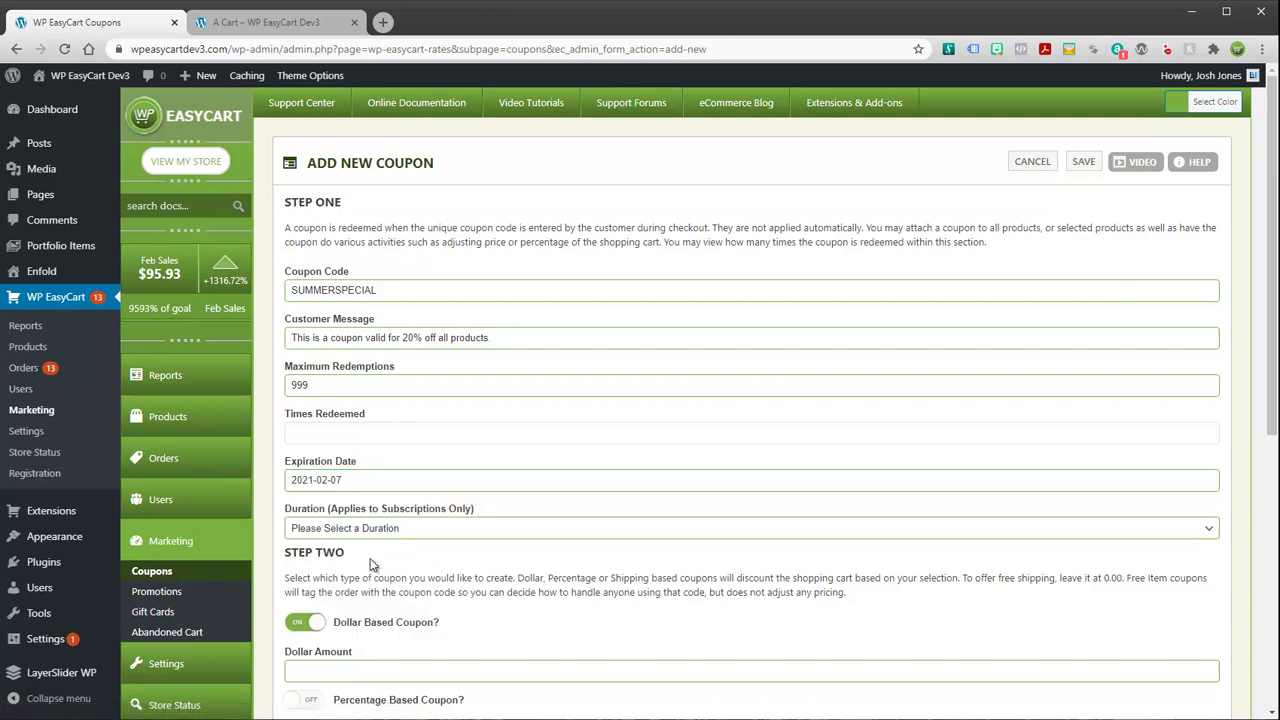
Set the coupon duration to Forever (Applies to all recurring payments) after trying a 3-month limit
{"action": "left_click", "coordinate": [413, 528]}
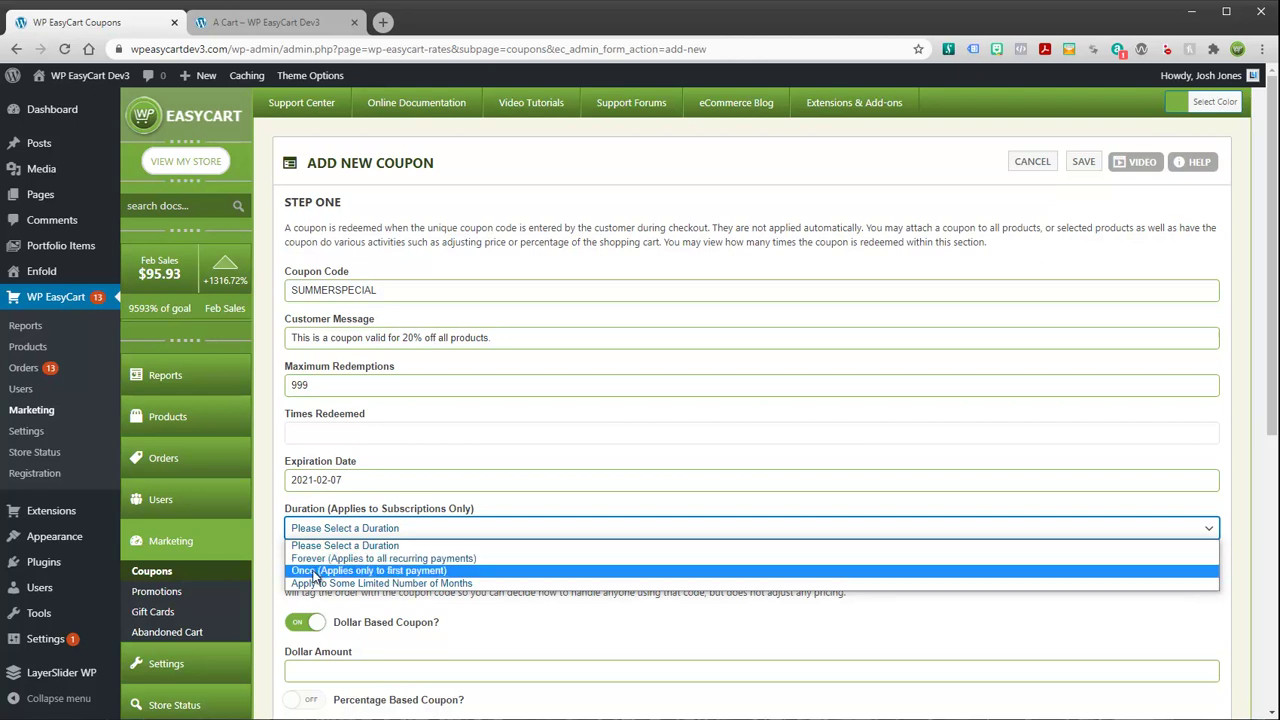
{"action": "left_click", "coordinate": [318, 583]}
{"action": "left_click", "coordinate": [318, 578]}
{"action": "type", "text": "3"}
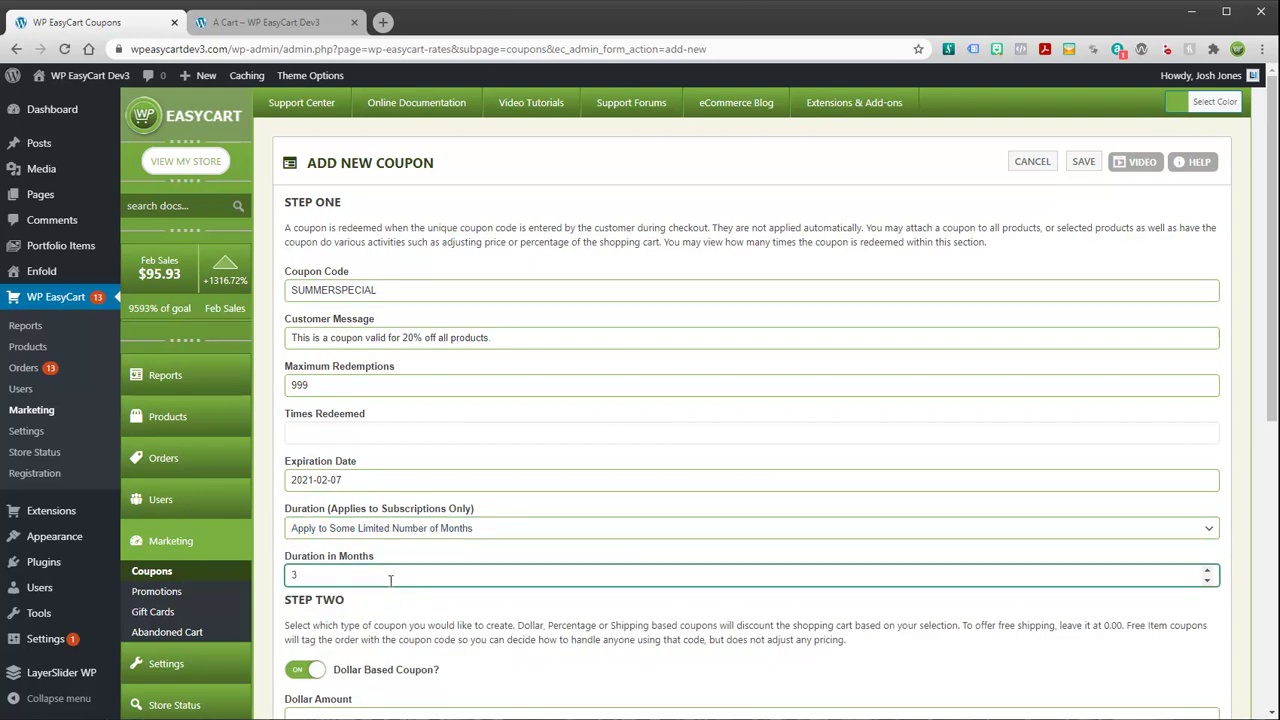
{"action": "left_click", "coordinate": [397, 528]}
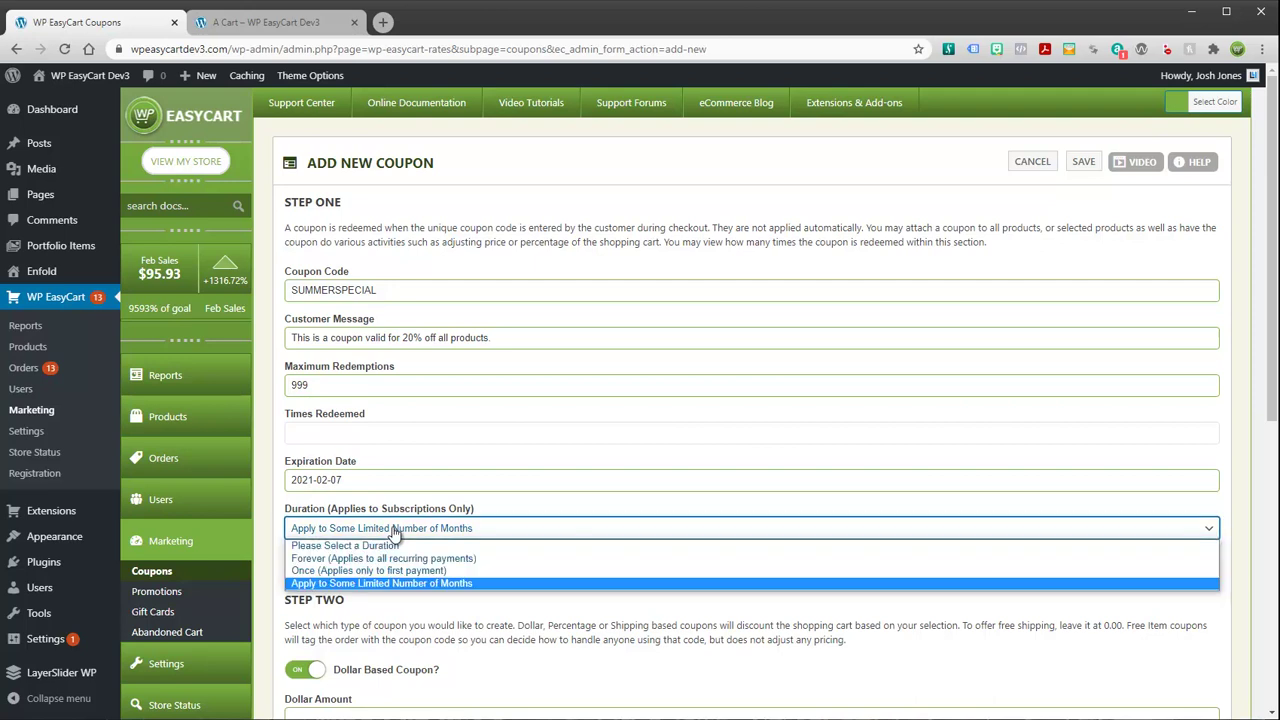
{"action": "left_click", "coordinate": [330, 558]}
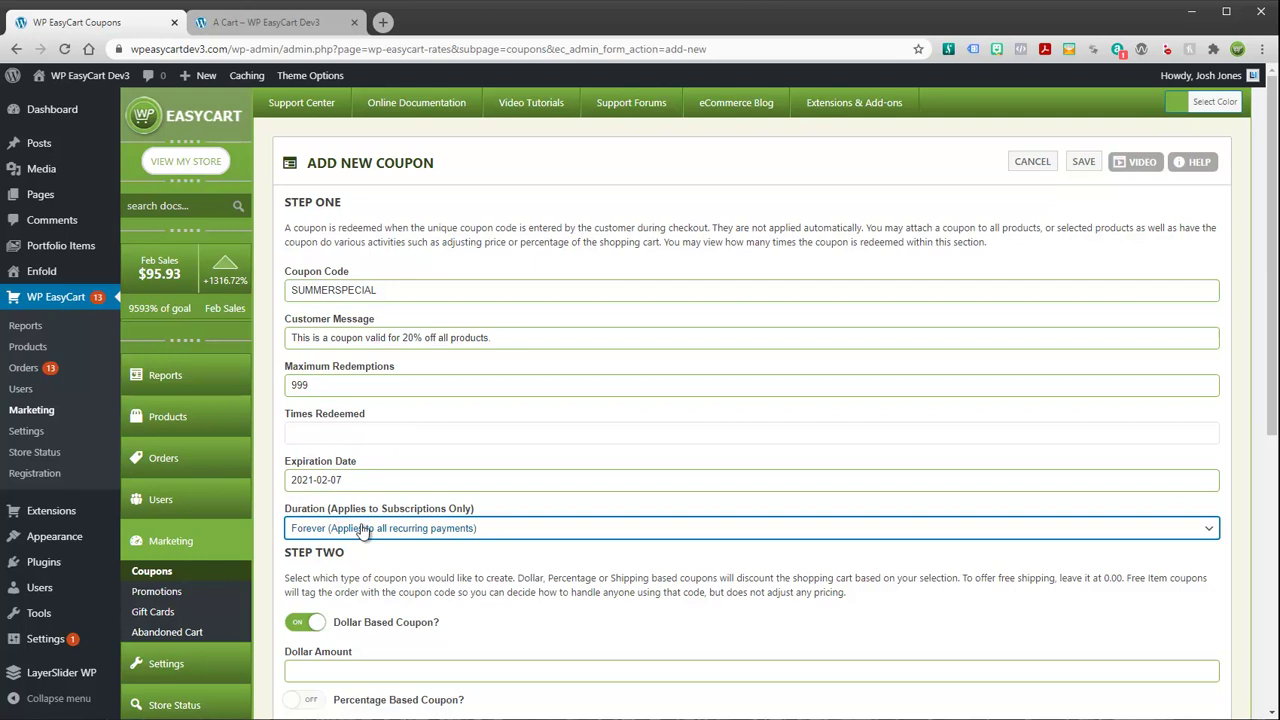
{"action": "left_click", "coordinate": [309, 532]}
{"action": "left_click", "coordinate": [320, 558]}
Make the coupon percentage based with a 20 percent discount
{"action": "scroll", "coordinate": [545, 557], "scroll_direction": "down", "scroll_amount": 3}
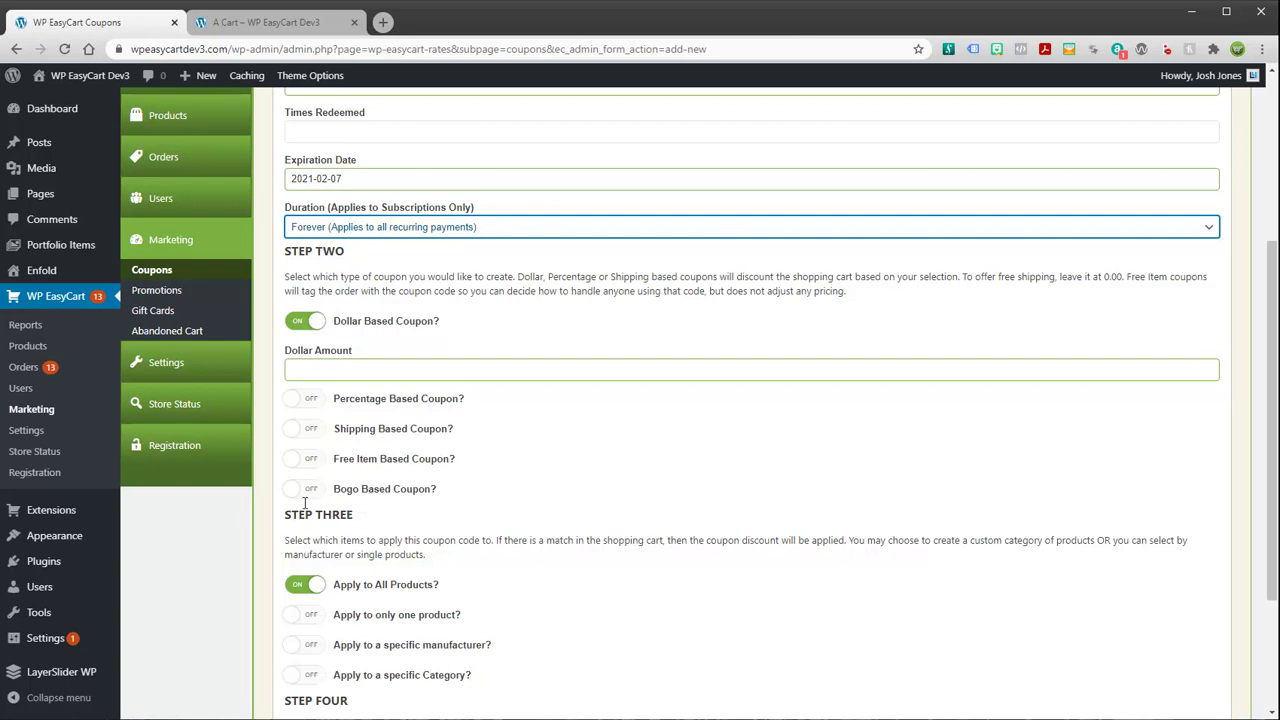
{"action": "left_click", "coordinate": [303, 401]}
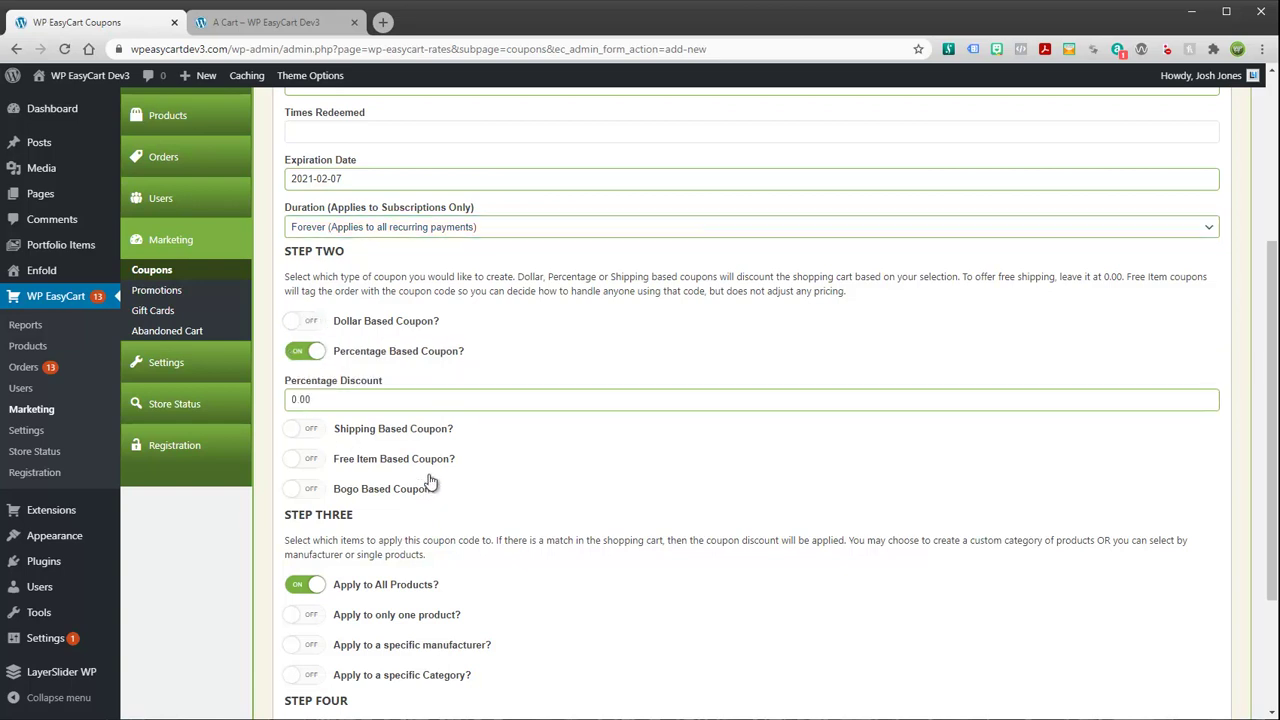
{"action": "double_click", "coordinate": [346, 400]}
{"action": "scroll", "coordinate": [535, 393], "scroll_direction": "up", "scroll_amount": 2}
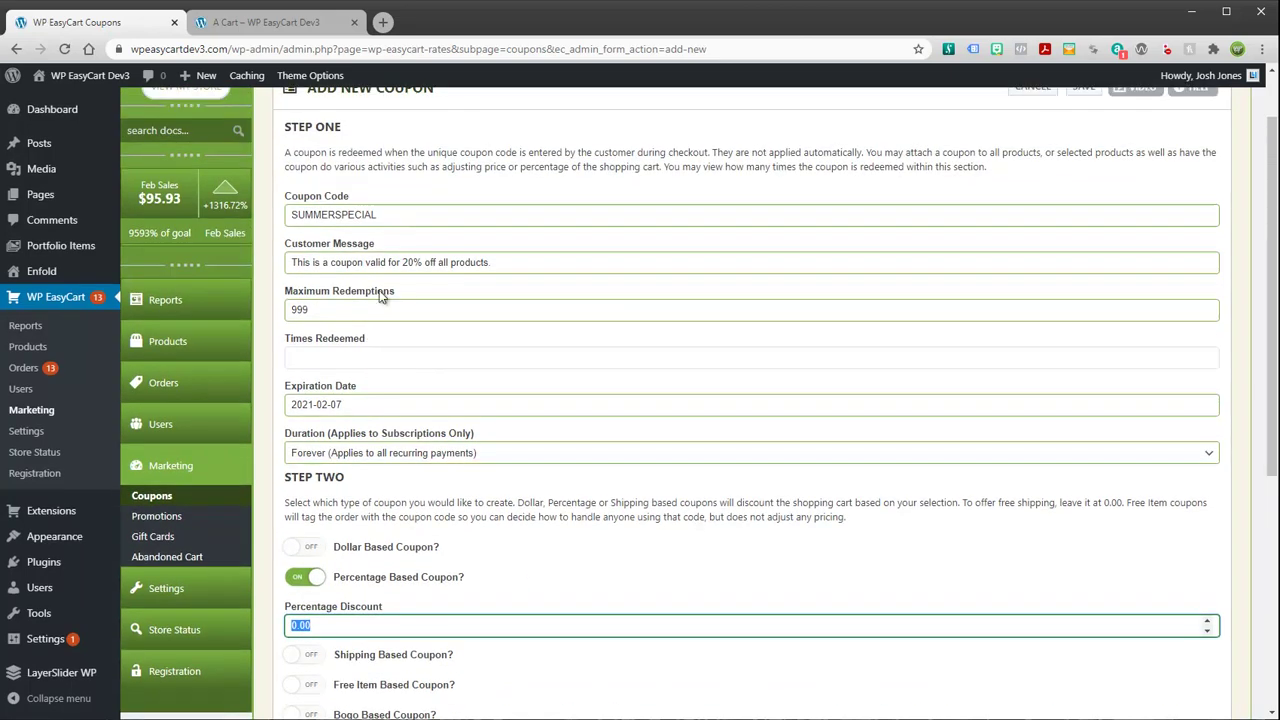
{"action": "scroll", "coordinate": [380, 386], "scroll_direction": "down", "scroll_amount": 3}
{"action": "double_click", "coordinate": [288, 330]}
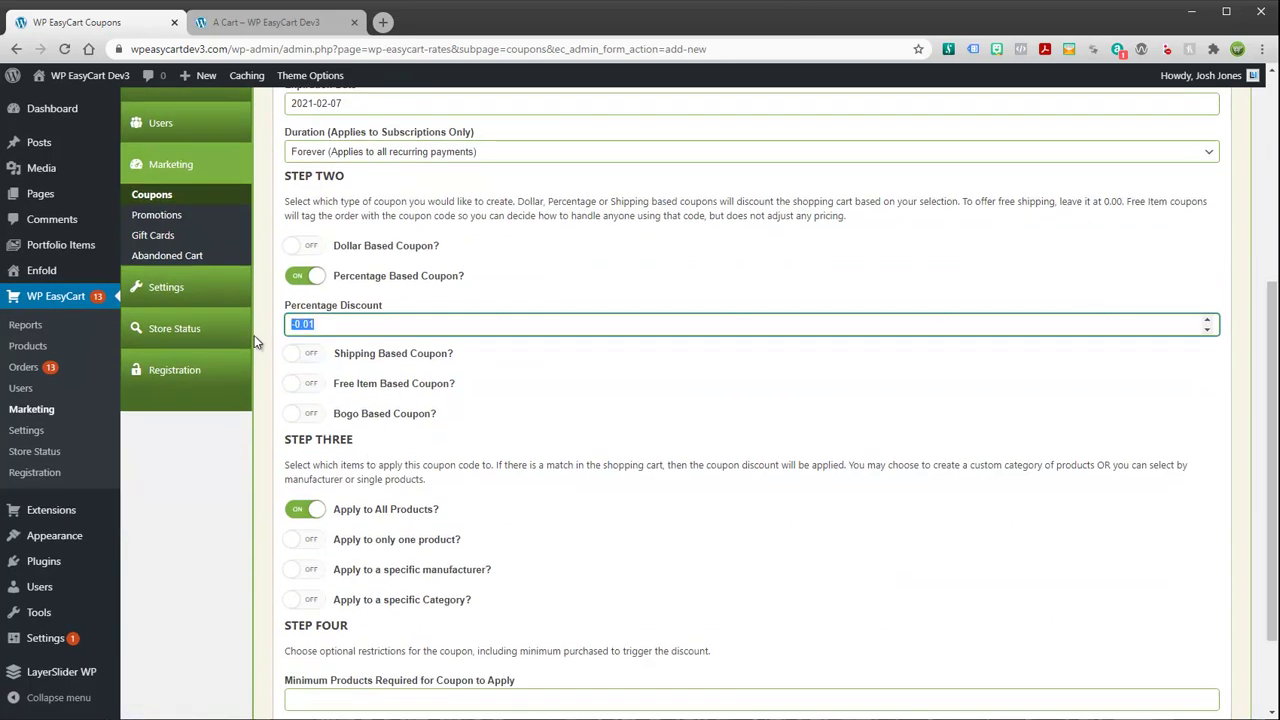
{"action": "type", "text": "20"}
{"action": "left_click", "coordinate": [550, 383]}
{"action": "scroll", "coordinate": [576, 408], "scroll_direction": "down", "scroll_amount": 2}
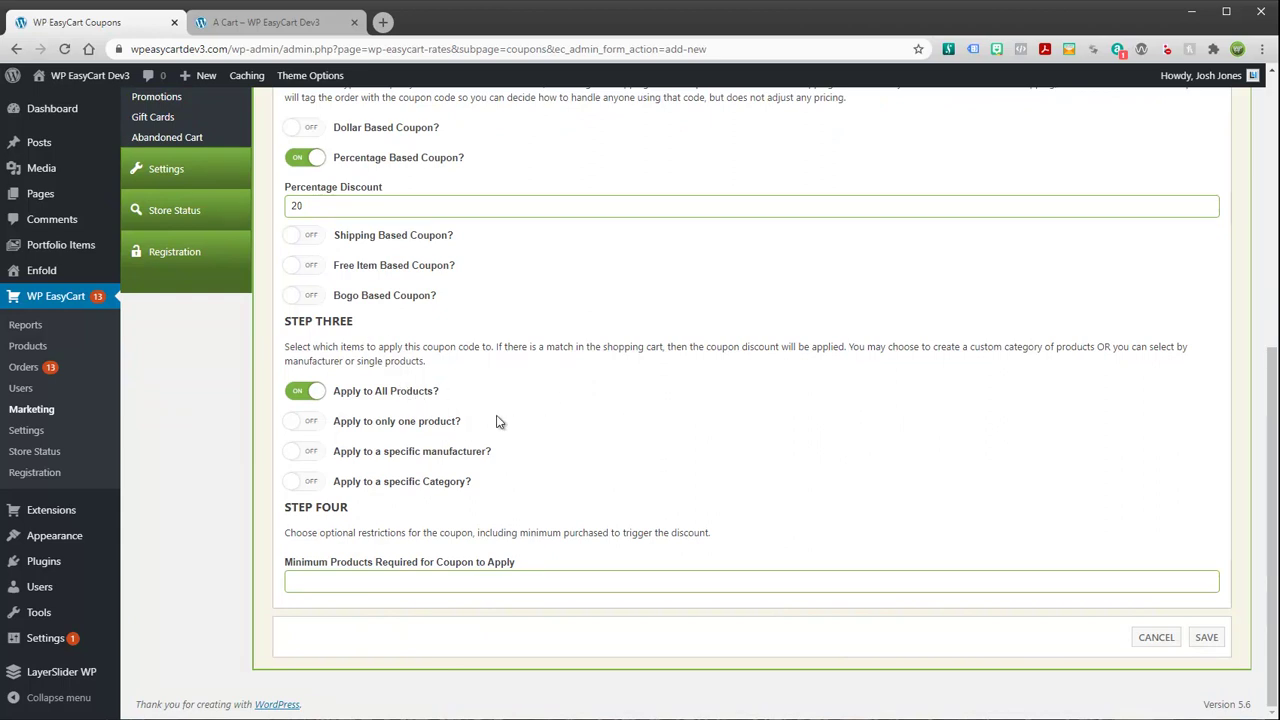
Try the single-product and manufacturer restrictions, leaving both unchosen
{"action": "left_click", "coordinate": [305, 421]}
{"action": "left_click", "coordinate": [351, 470]}
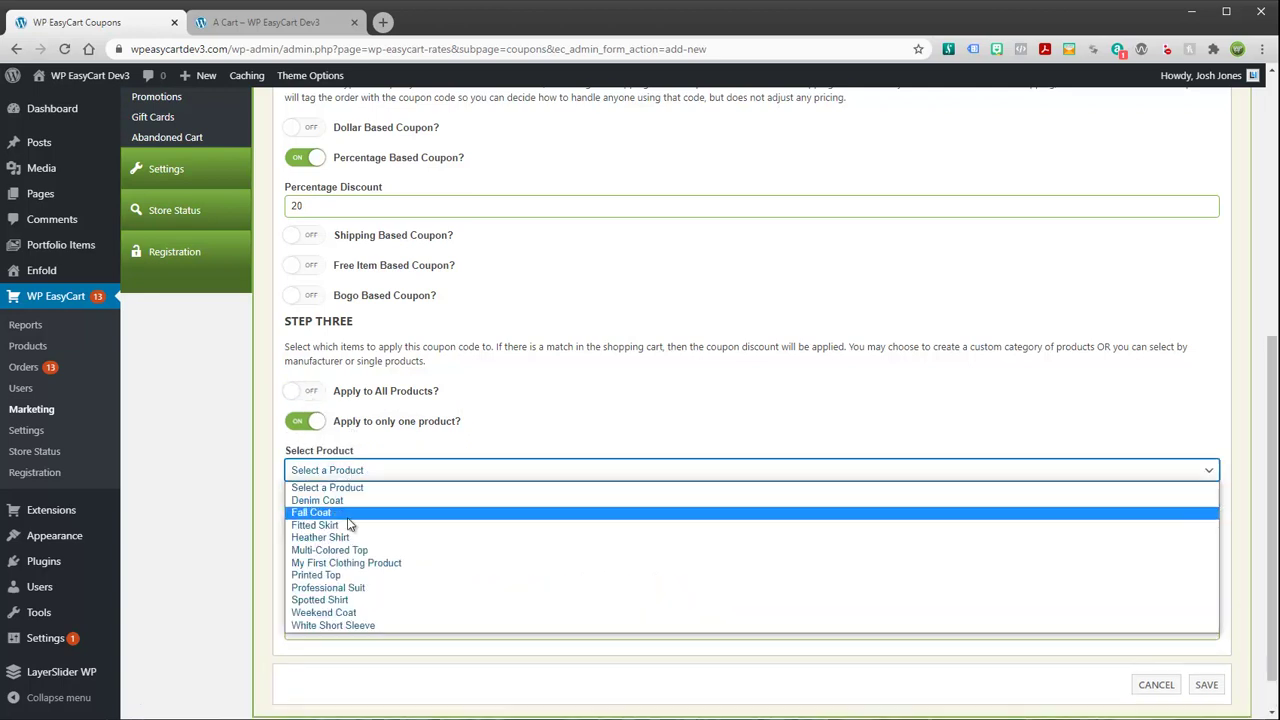
{"action": "left_click", "coordinate": [479, 456]}
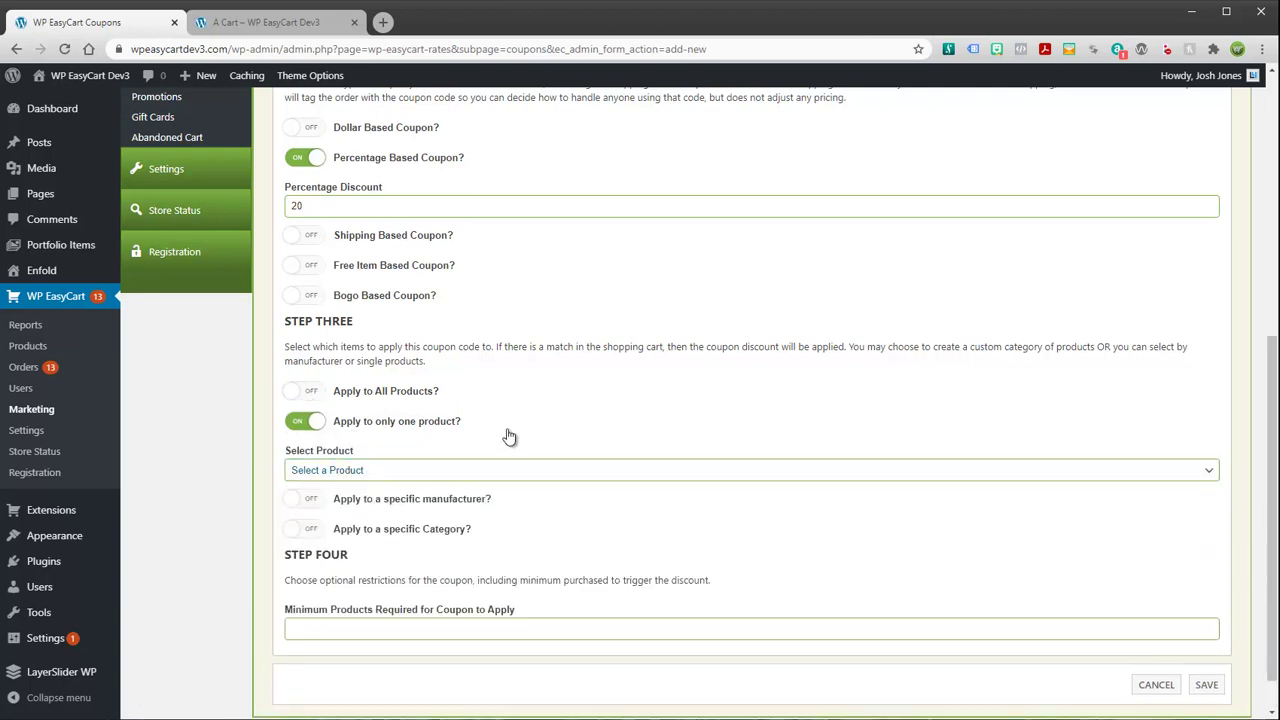
{"action": "left_click", "coordinate": [310, 502]}
{"action": "left_click", "coordinate": [360, 502]}
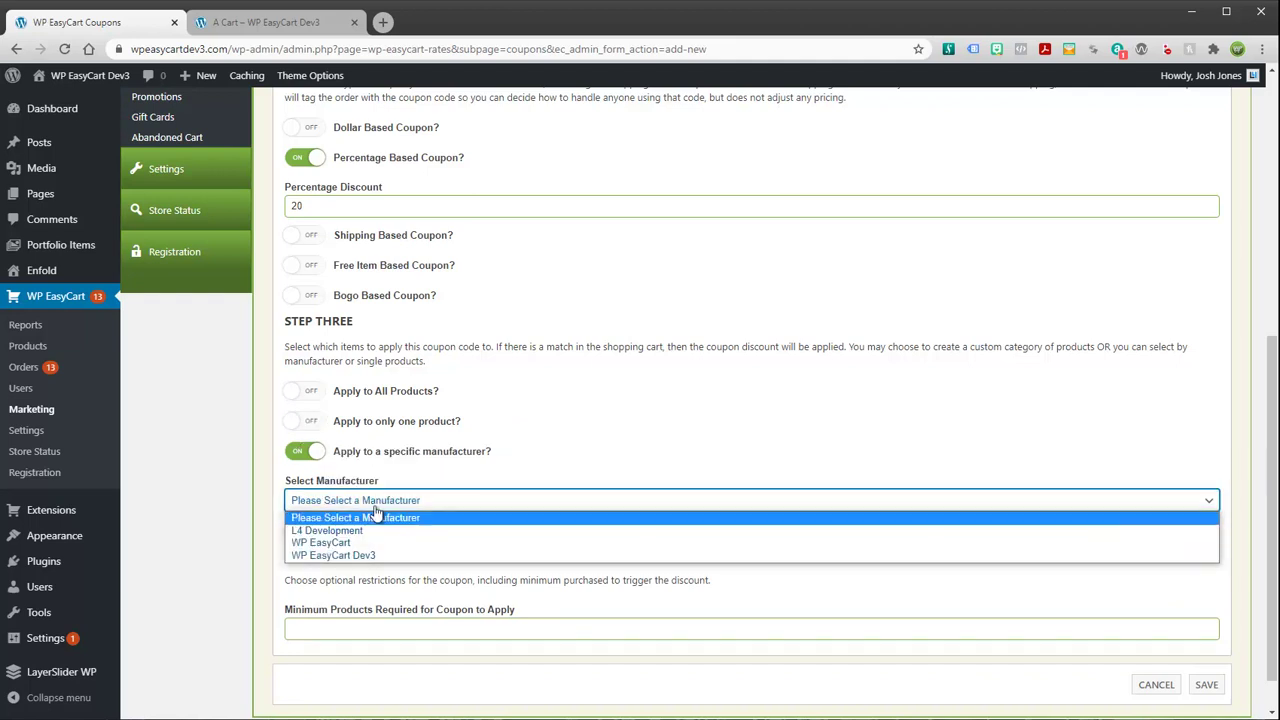
{"action": "left_click", "coordinate": [376, 512]}
Leave the category restriction unset and switch on Apply to All Products
{"action": "left_click", "coordinate": [400, 538]}
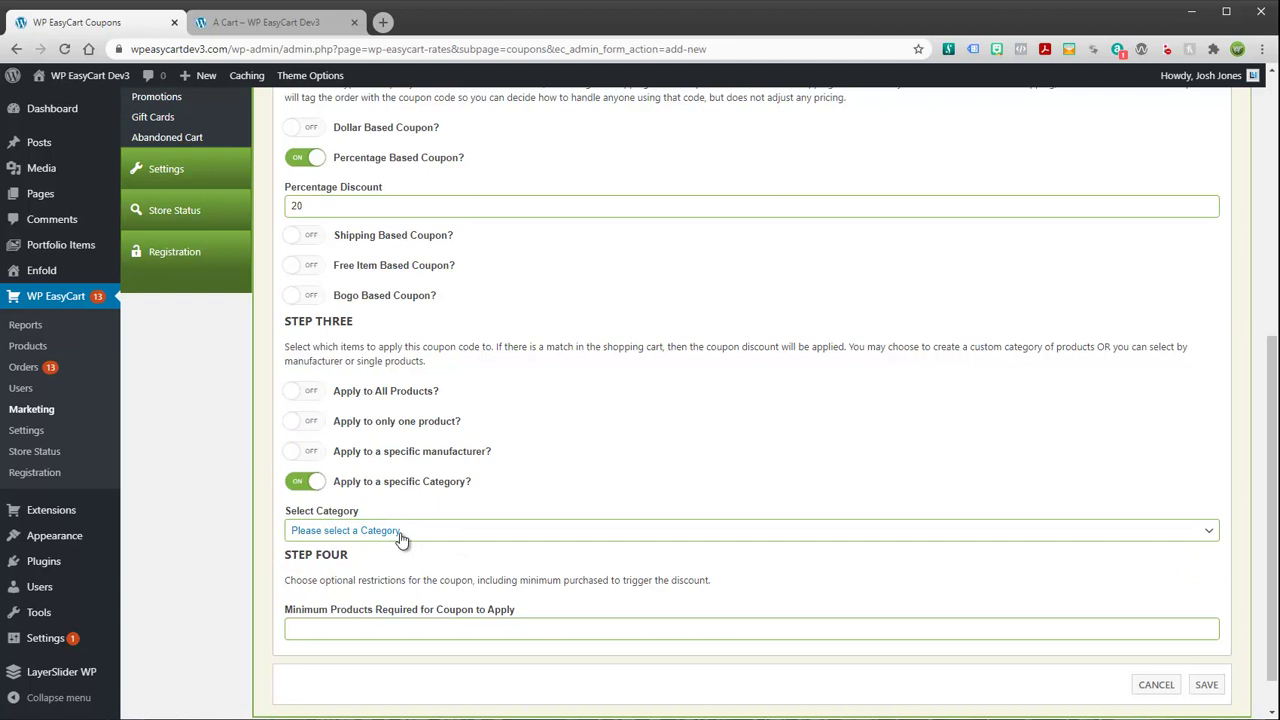
{"action": "left_click", "coordinate": [404, 532]}
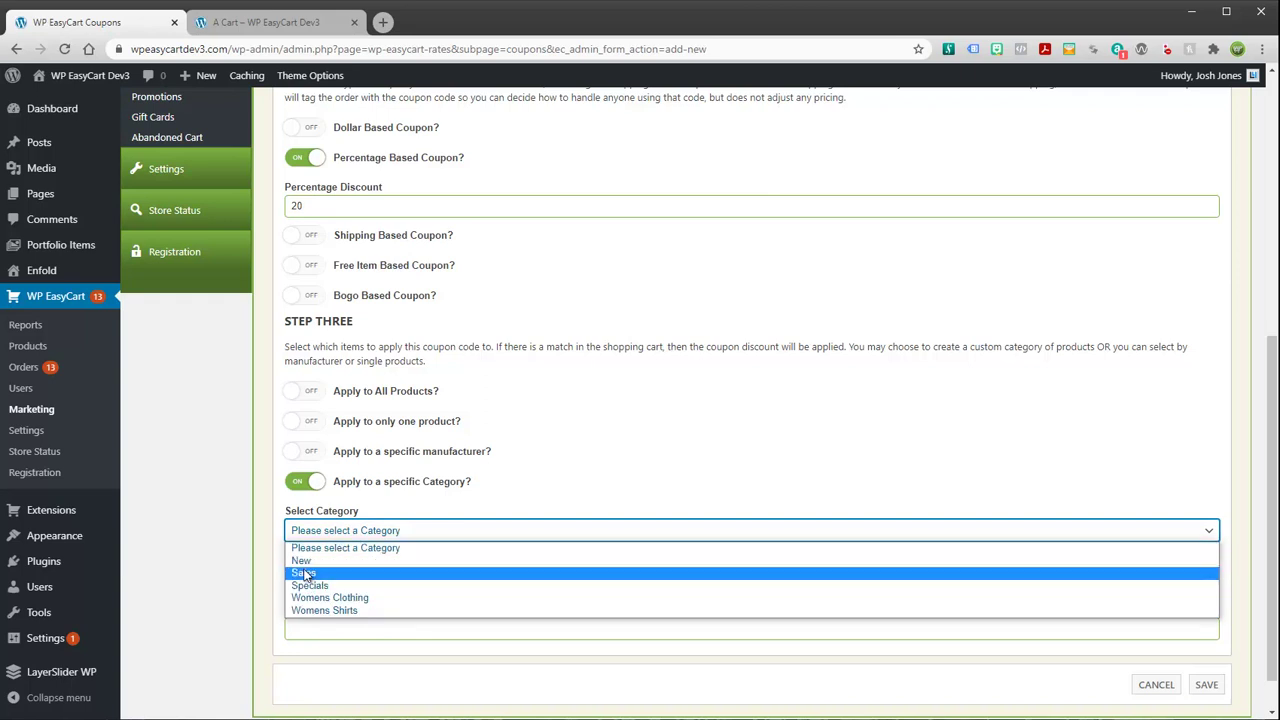
{"action": "scroll", "coordinate": [262, 402], "scroll_direction": "up", "scroll_amount": 2}
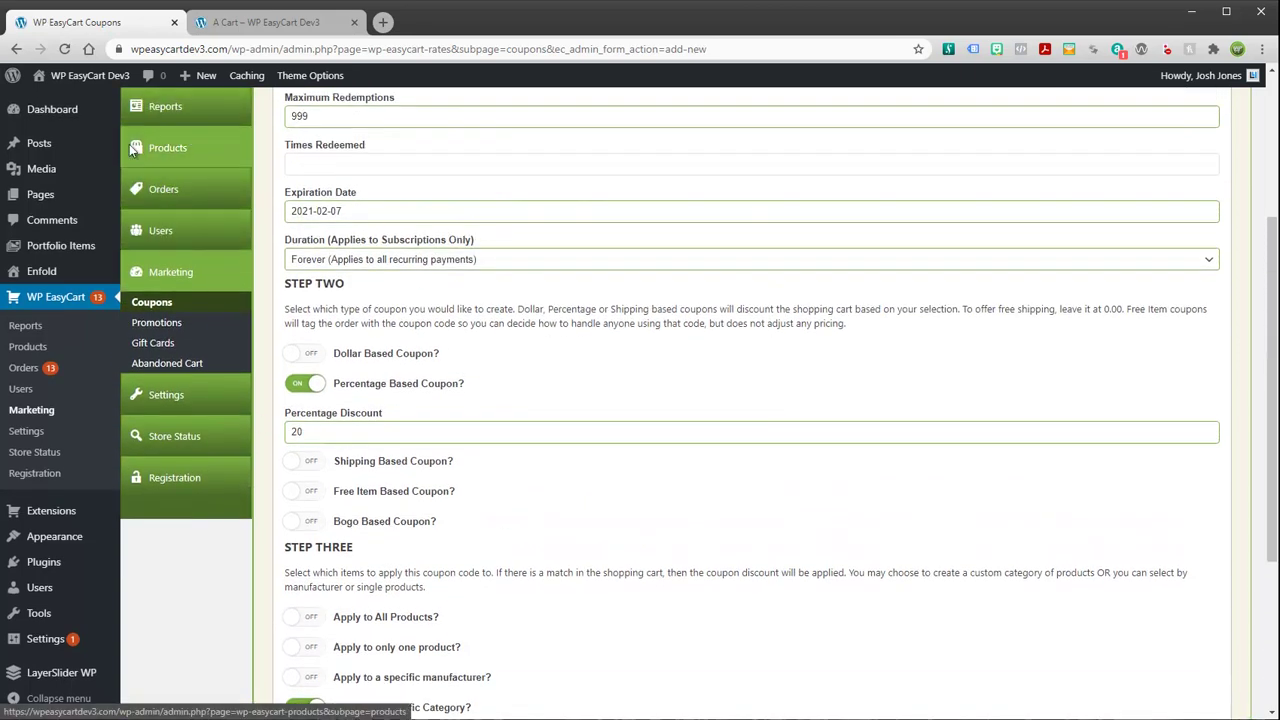
{"action": "scroll", "coordinate": [385, 528], "scroll_direction": "down", "scroll_amount": 3}
{"action": "left_click", "coordinate": [358, 485]}
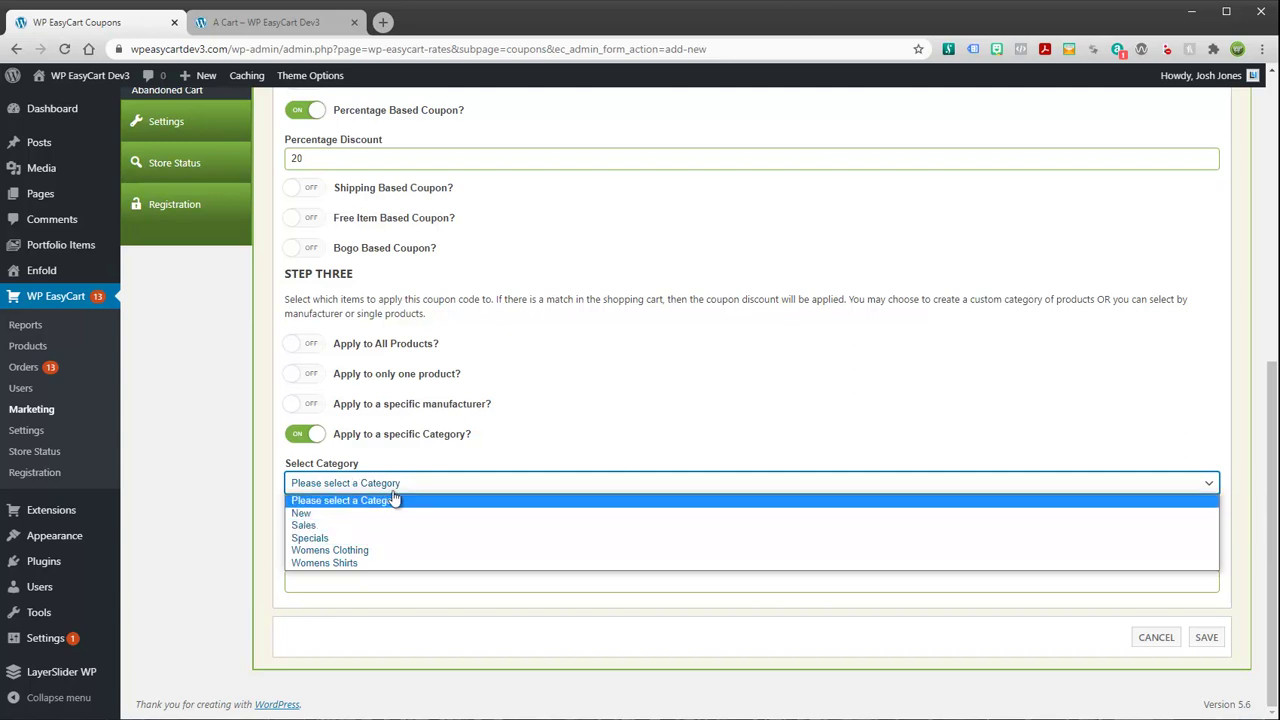
{"action": "left_click", "coordinate": [396, 499]}
{"action": "left_click", "coordinate": [406, 485]}
{"action": "left_click", "coordinate": [410, 499]}
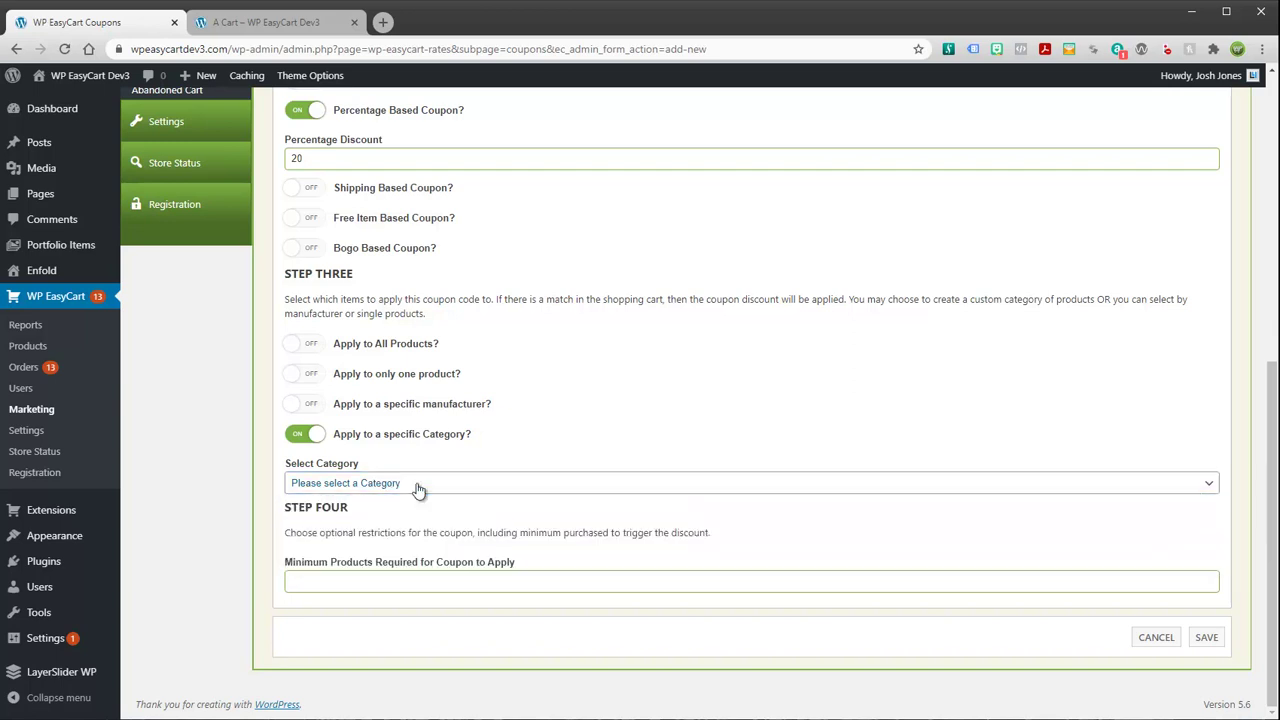
{"action": "left_click", "coordinate": [319, 351]}
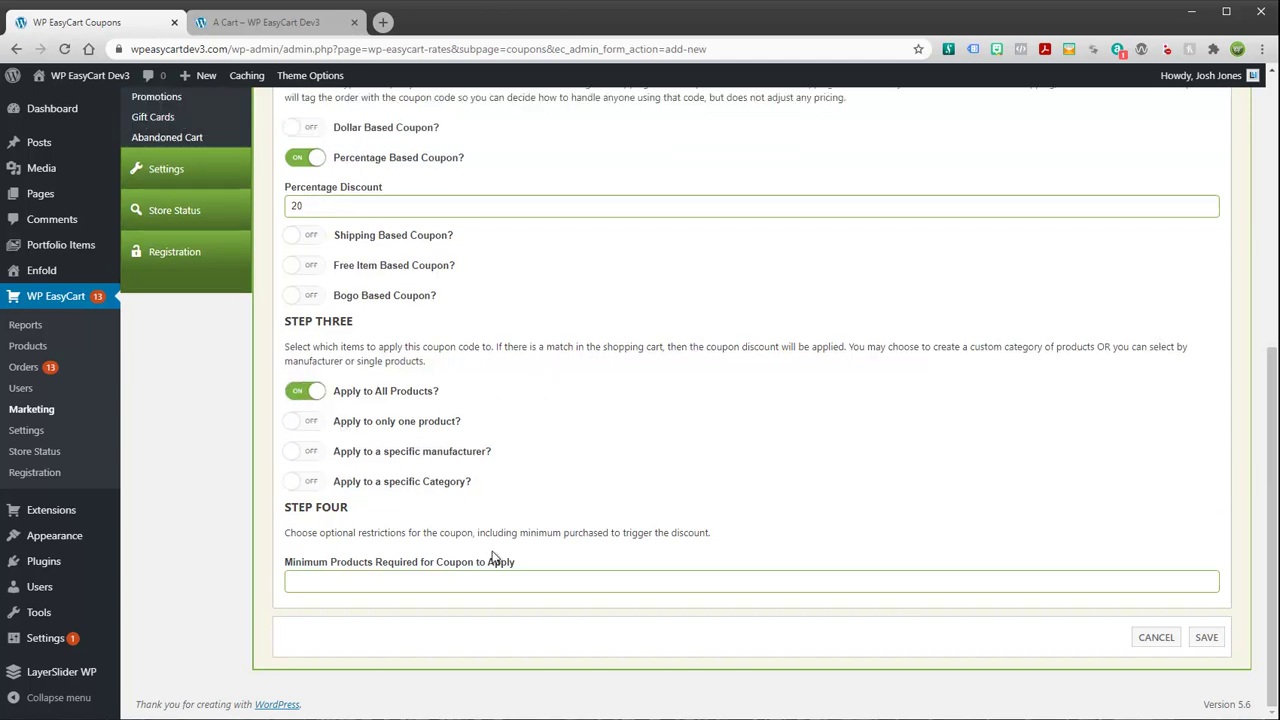
Require a minimum of 3 products and save the SUMMERSPECIAL coupon
{"action": "left_click", "coordinate": [345, 582]}
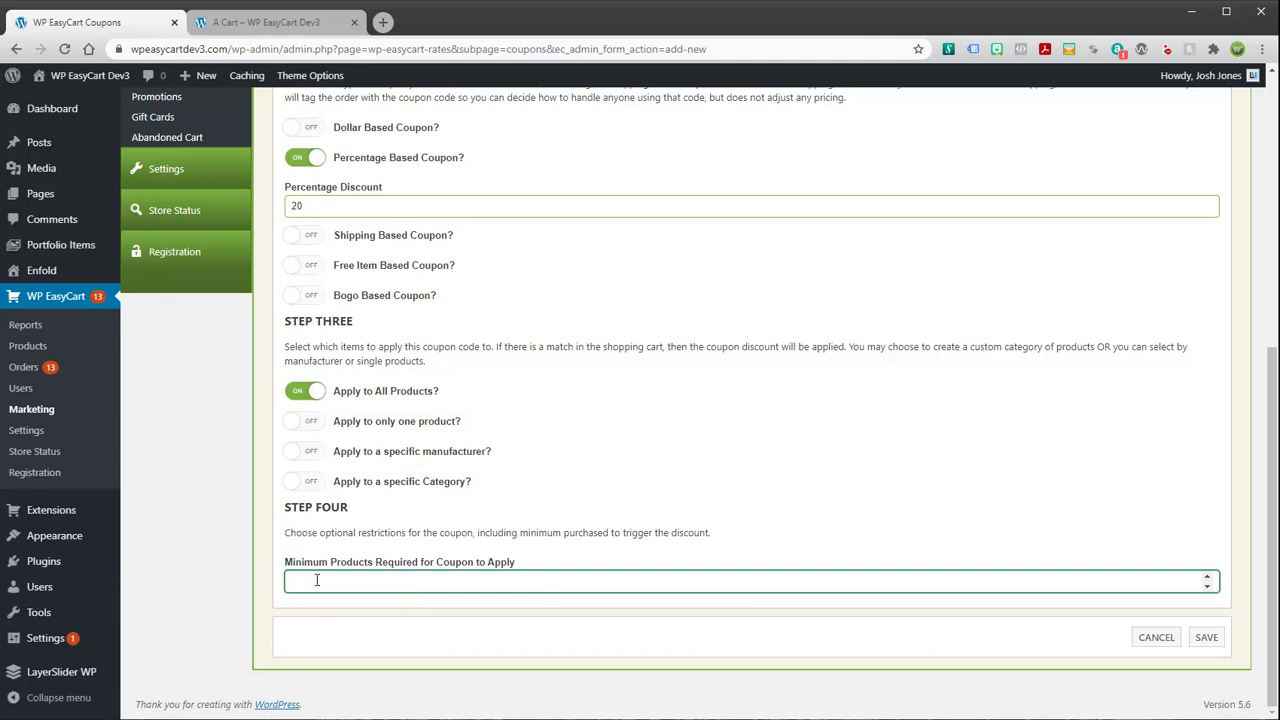
{"action": "type", "text": "3"}
{"action": "left_click", "coordinate": [1206, 637]}
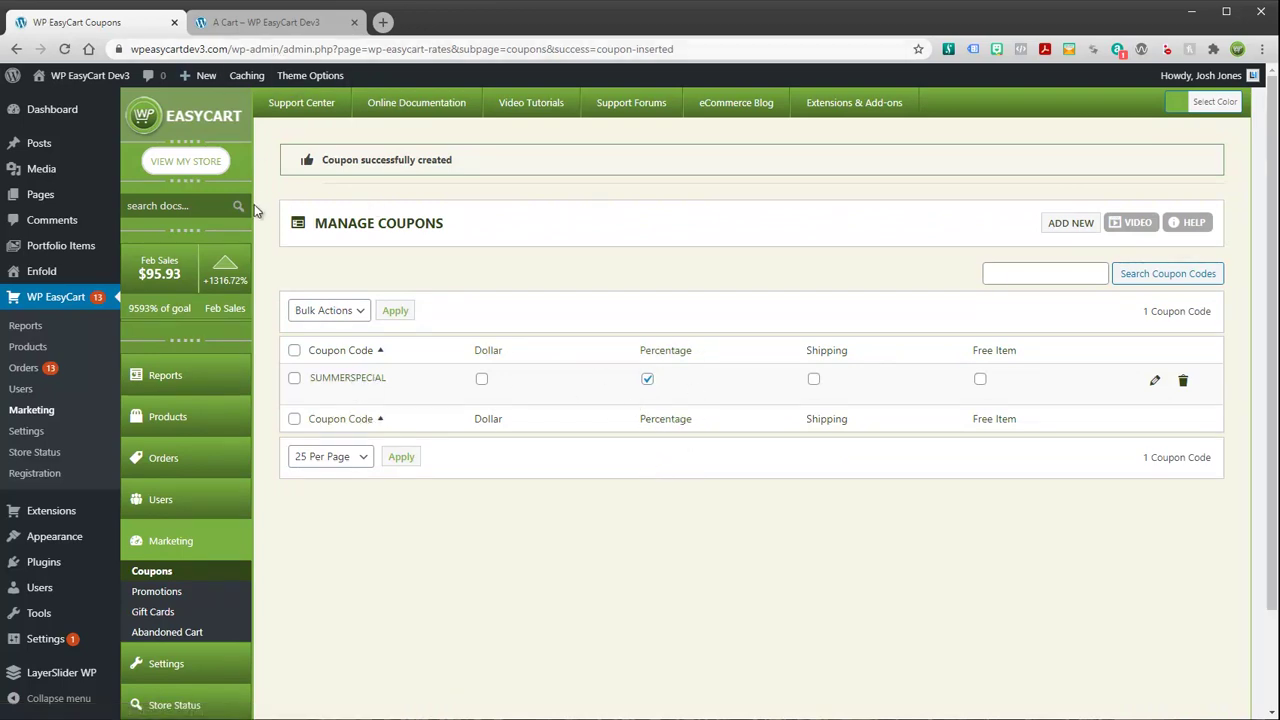
Apply coupon code summerspecial to the storefront cart and check the confirmation and totals
{"action": "left_click", "coordinate": [292, 28]}
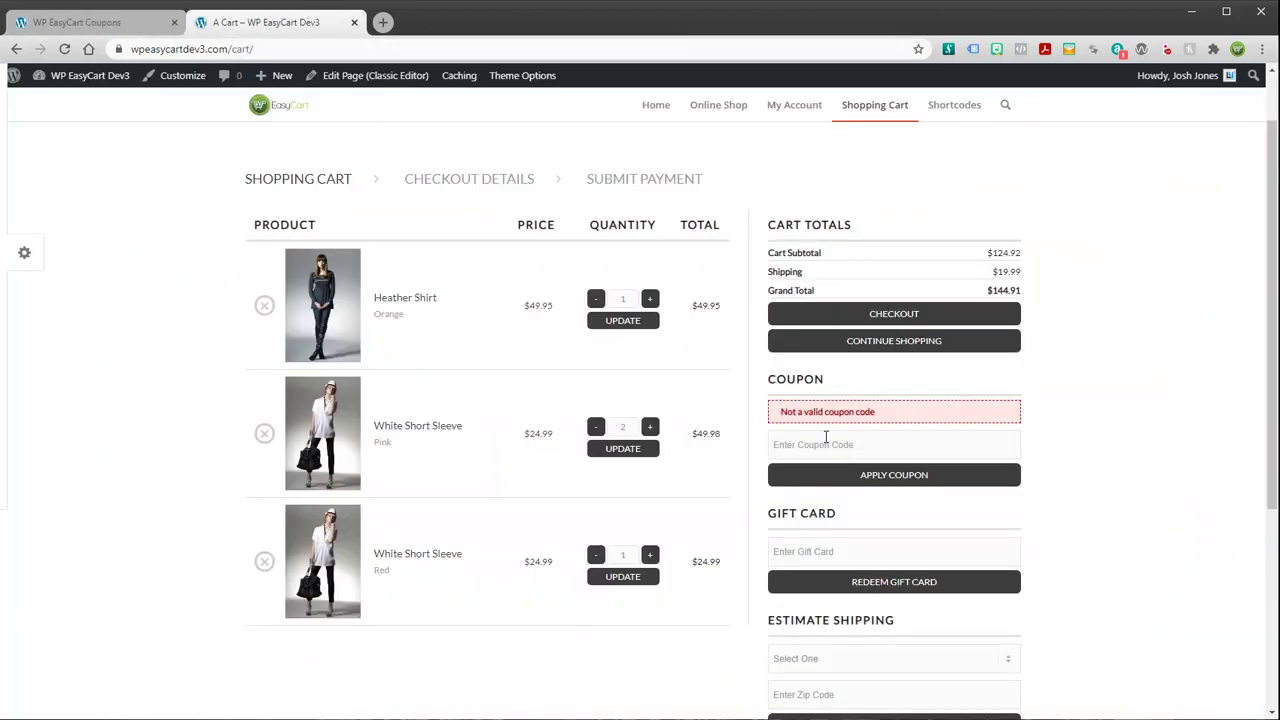
{"action": "left_click", "coordinate": [830, 443]}
{"action": "type", "text": "summerspecial"}
{"action": "left_click", "coordinate": [870, 478]}
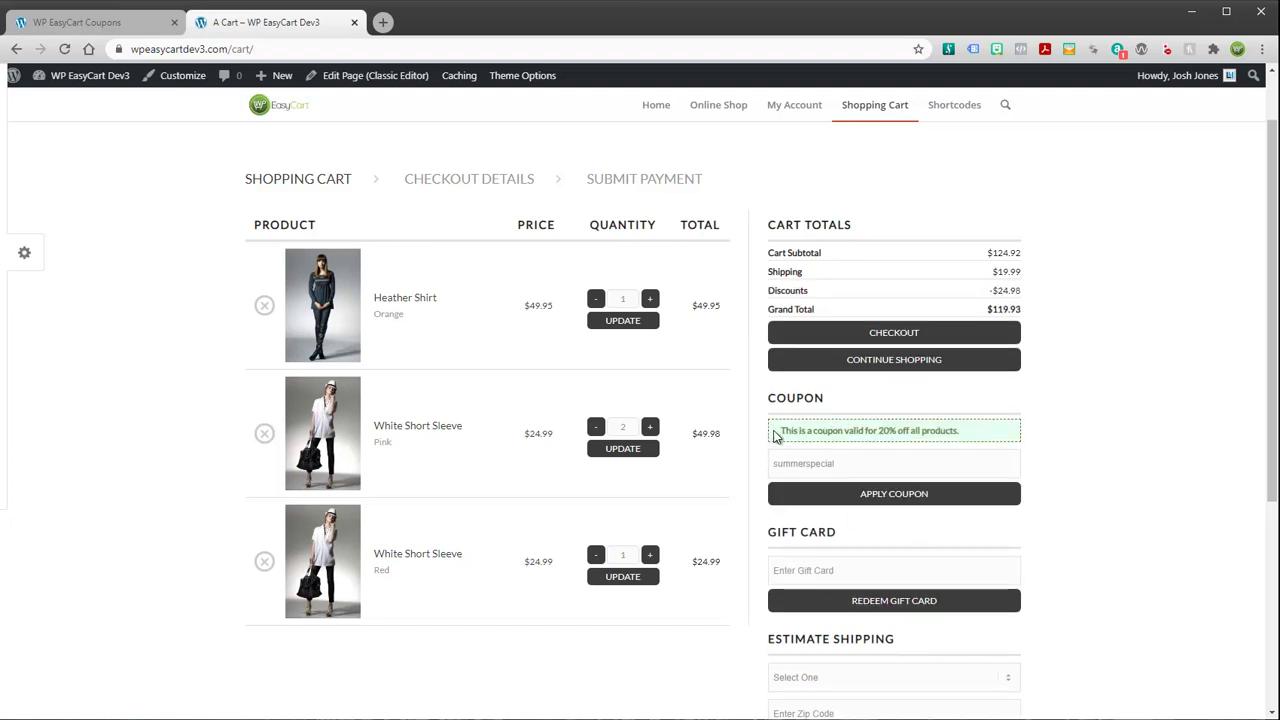
{"action": "left_click_drag", "start_coordinate": [778, 430], "coordinate": [966, 434]}
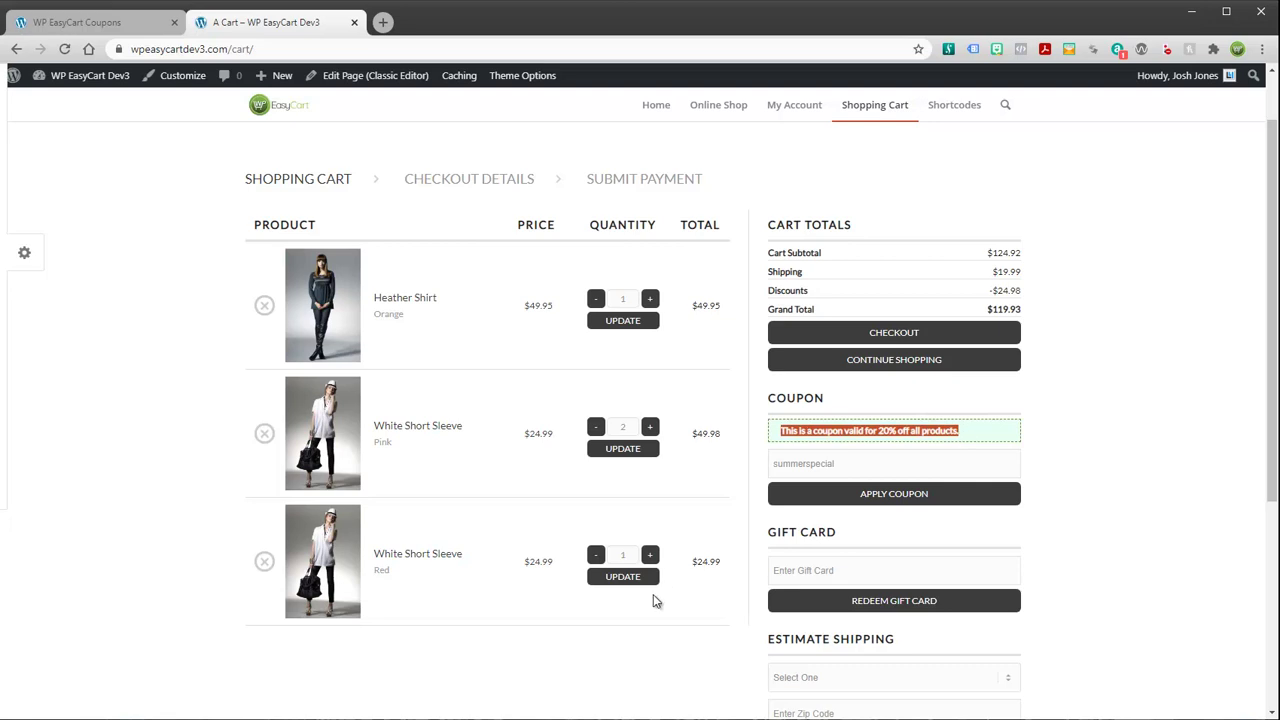
{"action": "left_click_drag", "start_coordinate": [976, 295], "coordinate": [1021, 292]}
{"action": "left_click", "coordinate": [1036, 299]}
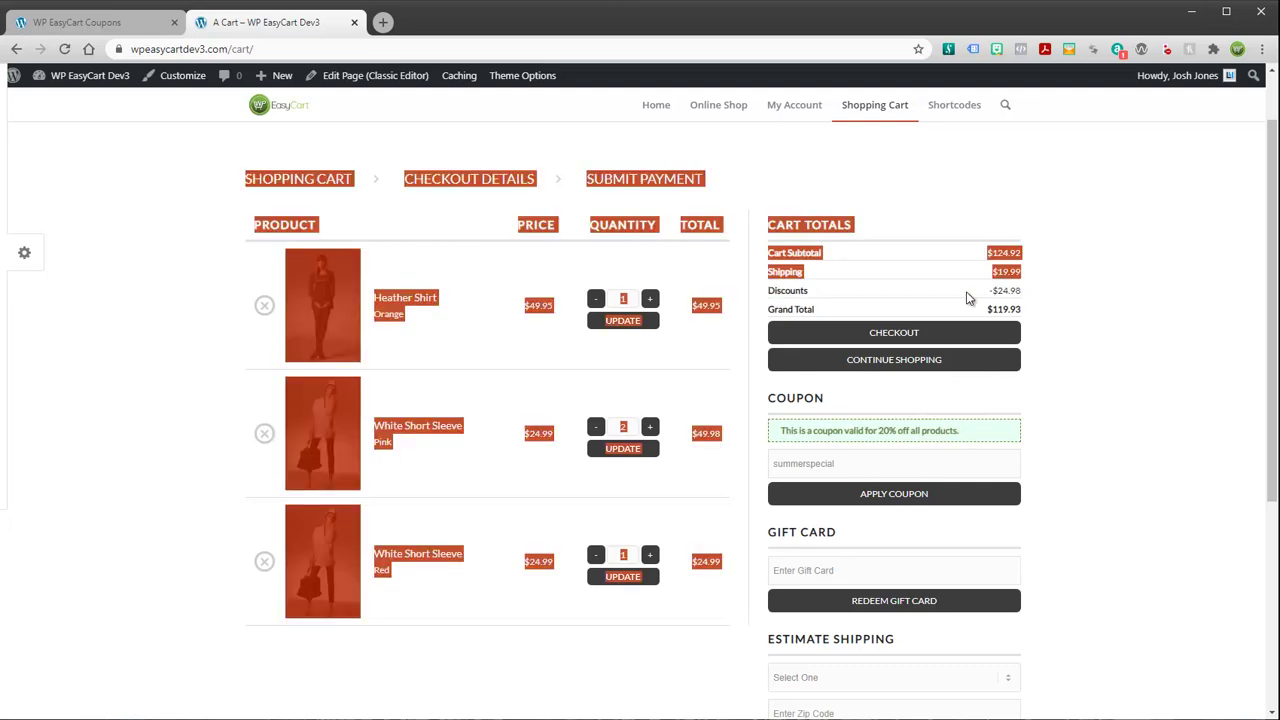
{"action": "left_click", "coordinate": [1035, 300]}
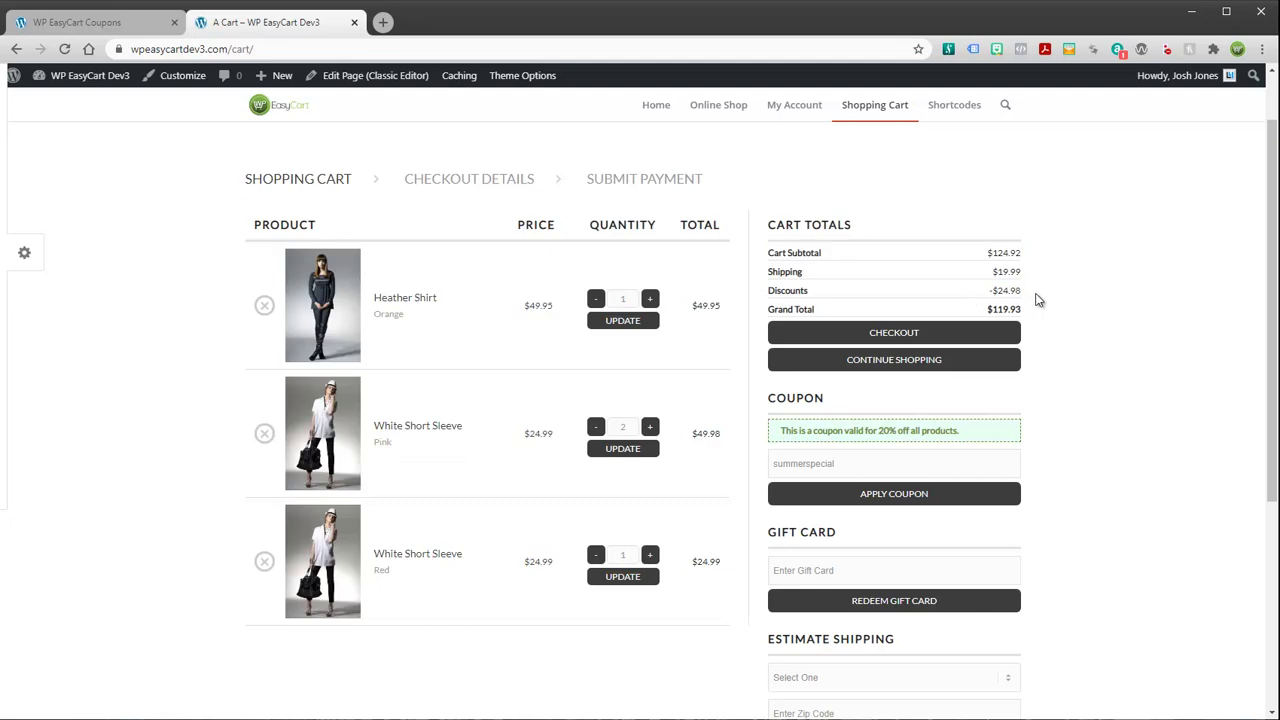
Reduce the pink White Short Sleeve to quantity 1, update the cart, and proceed to checkout
{"action": "left_click", "coordinate": [596, 427]}
{"action": "left_click", "coordinate": [626, 450]}
{"action": "left_click", "coordinate": [883, 332]}
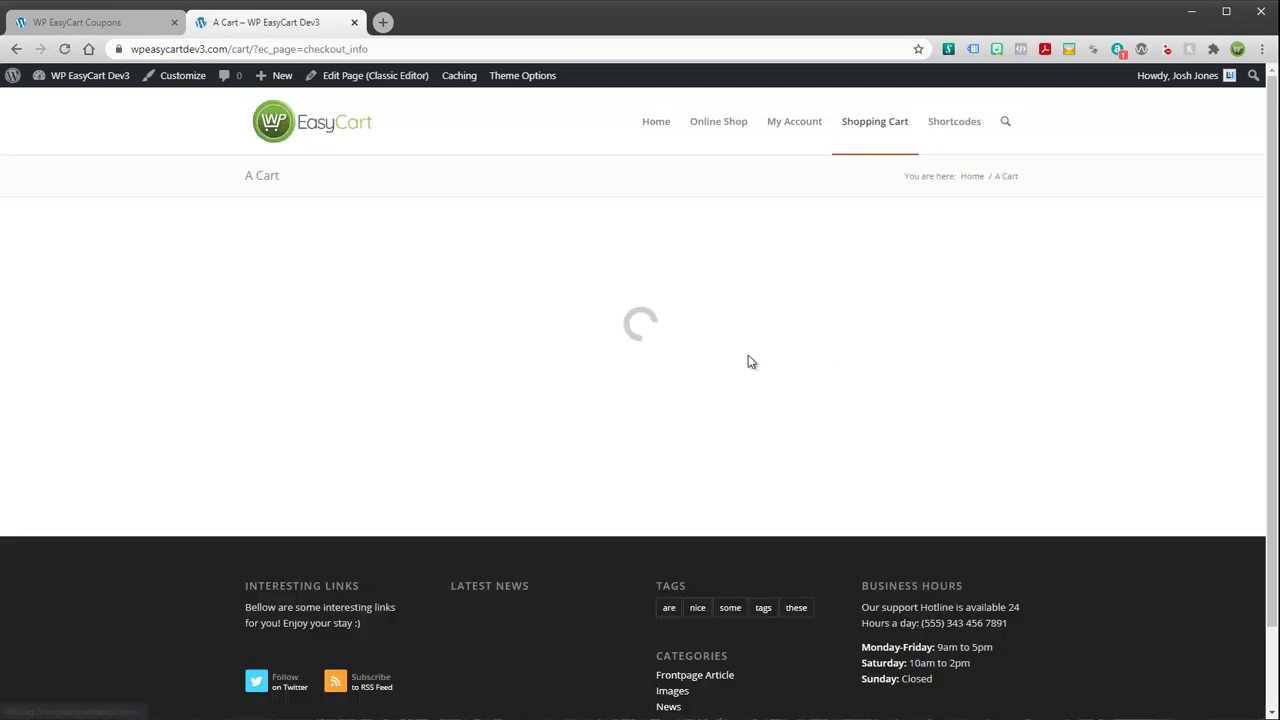
Continue from checkout details to payment and choose Pay by Credit Card
{"action": "scroll", "coordinate": [817, 650], "scroll_direction": "down", "scroll_amount": 2}
{"action": "left_click", "coordinate": [901, 593]}
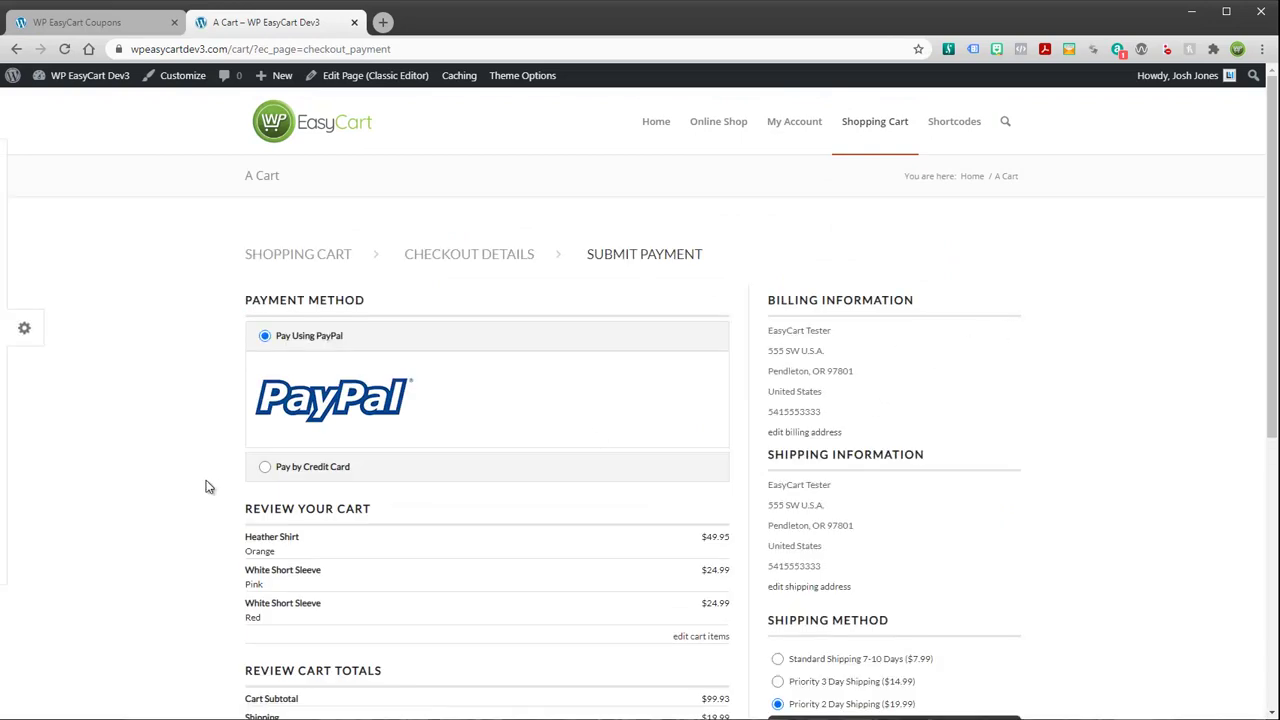
{"action": "left_click", "coordinate": [279, 471]}
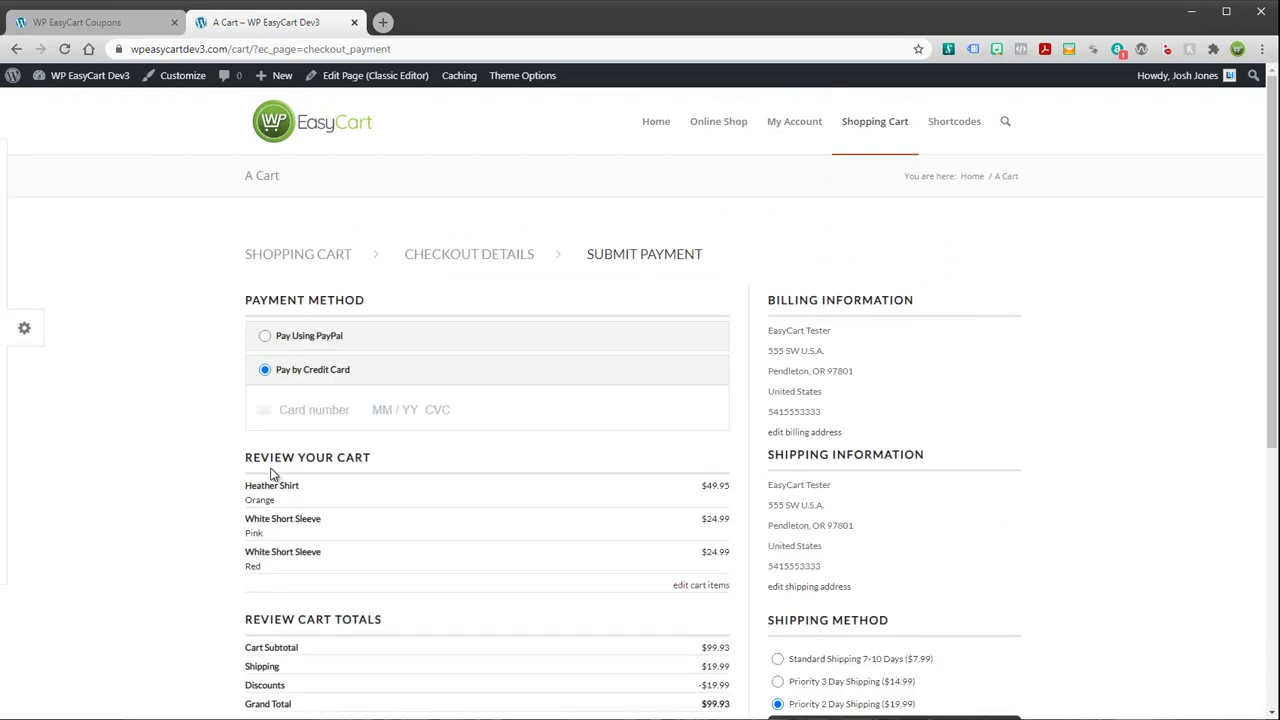
Autofill the saved card, enter its security code, and submit the order
{"action": "left_click", "coordinate": [348, 414]}
{"action": "left_click", "coordinate": [343, 443]}
{"action": "left_click", "coordinate": [706, 409]}
{"action": "scroll", "coordinate": [650, 550], "scroll_direction": "down", "scroll_amount": 3}
{"action": "left_click", "coordinate": [465, 621]}
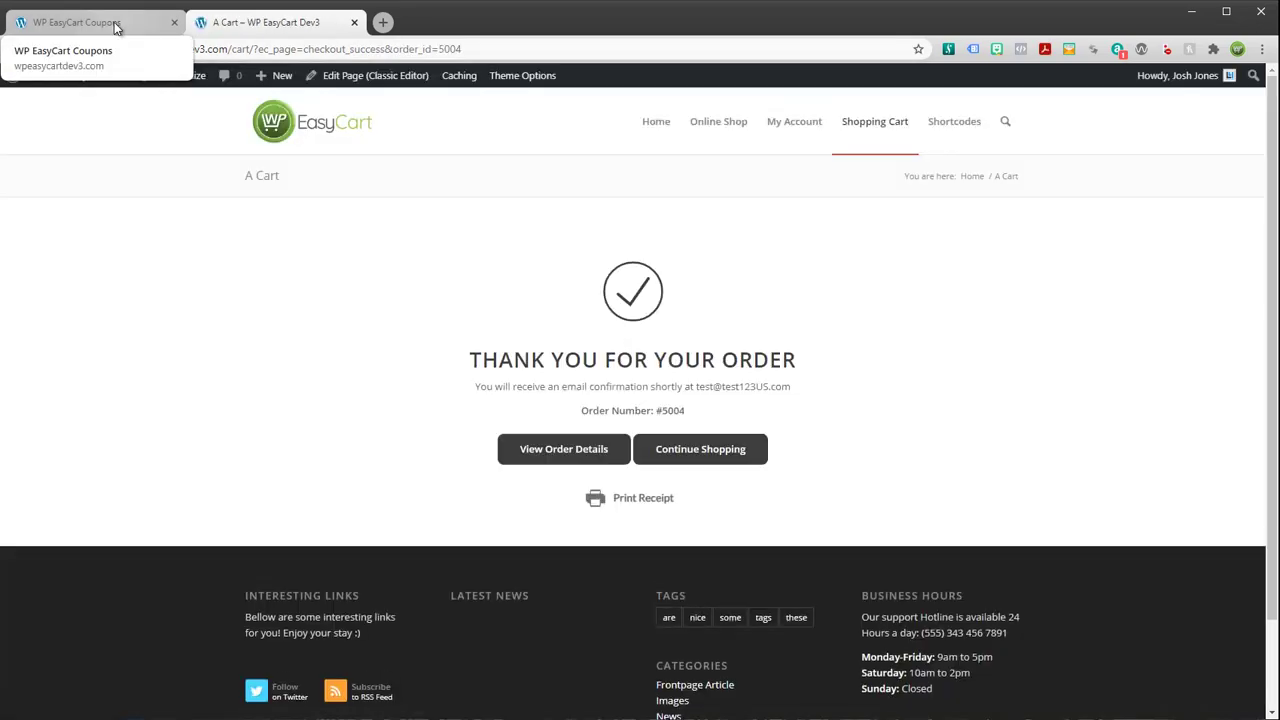
{"action": "left_click", "coordinate": [115, 24]}
Open newest Order #5004, check coupon summerspecial, and make its totals editable
{"action": "left_click", "coordinate": [160, 458]}
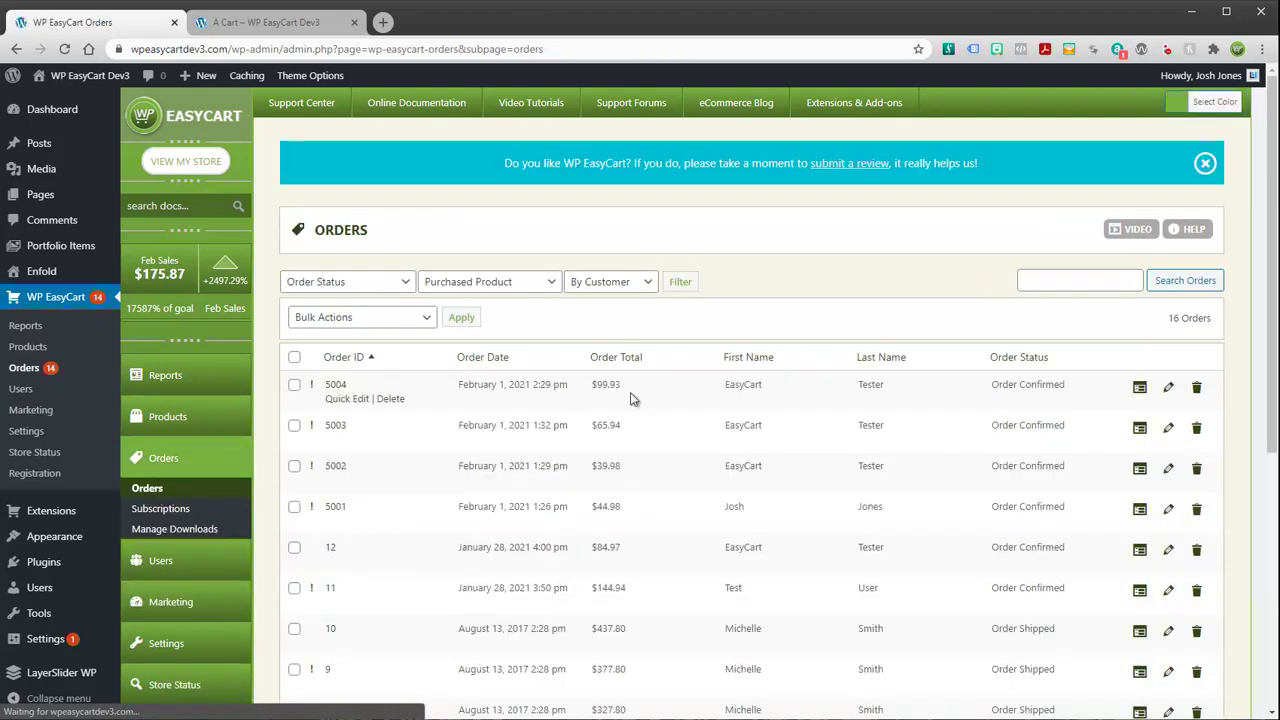
{"action": "left_click", "coordinate": [1168, 390]}
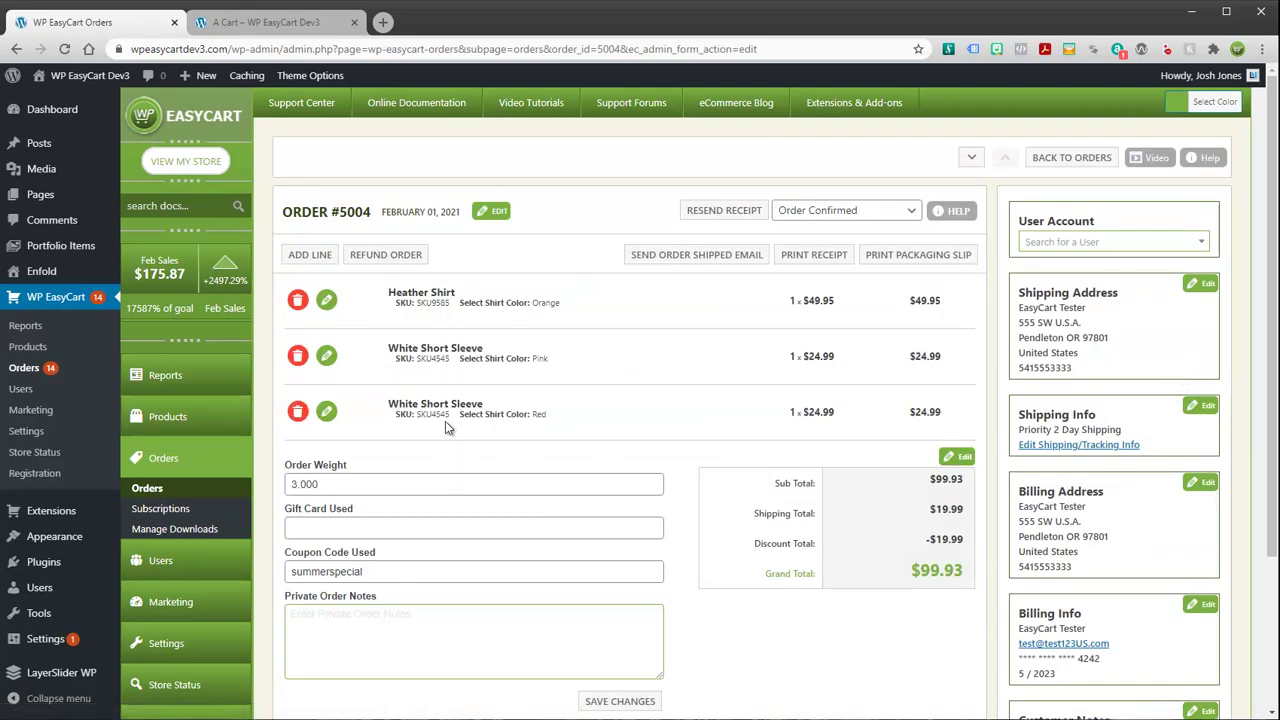
{"action": "left_click_drag", "start_coordinate": [380, 571], "coordinate": [293, 573]}
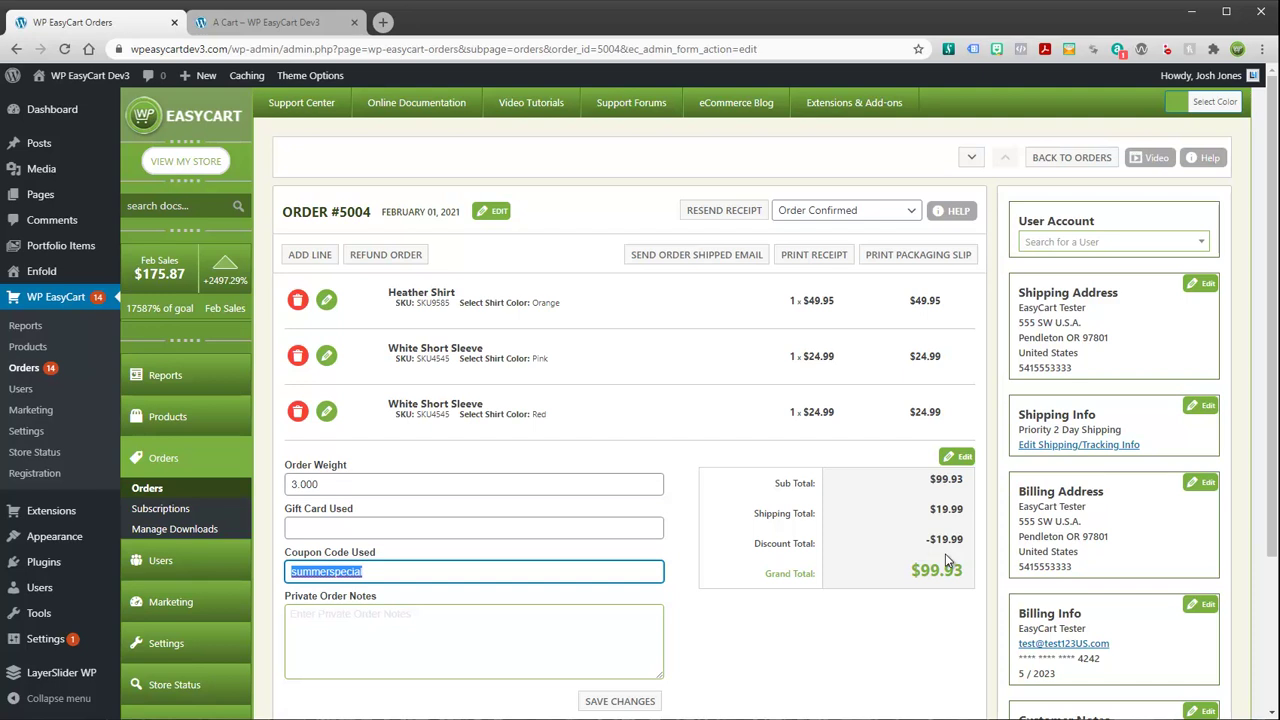
{"action": "left_click", "coordinate": [955, 458]}
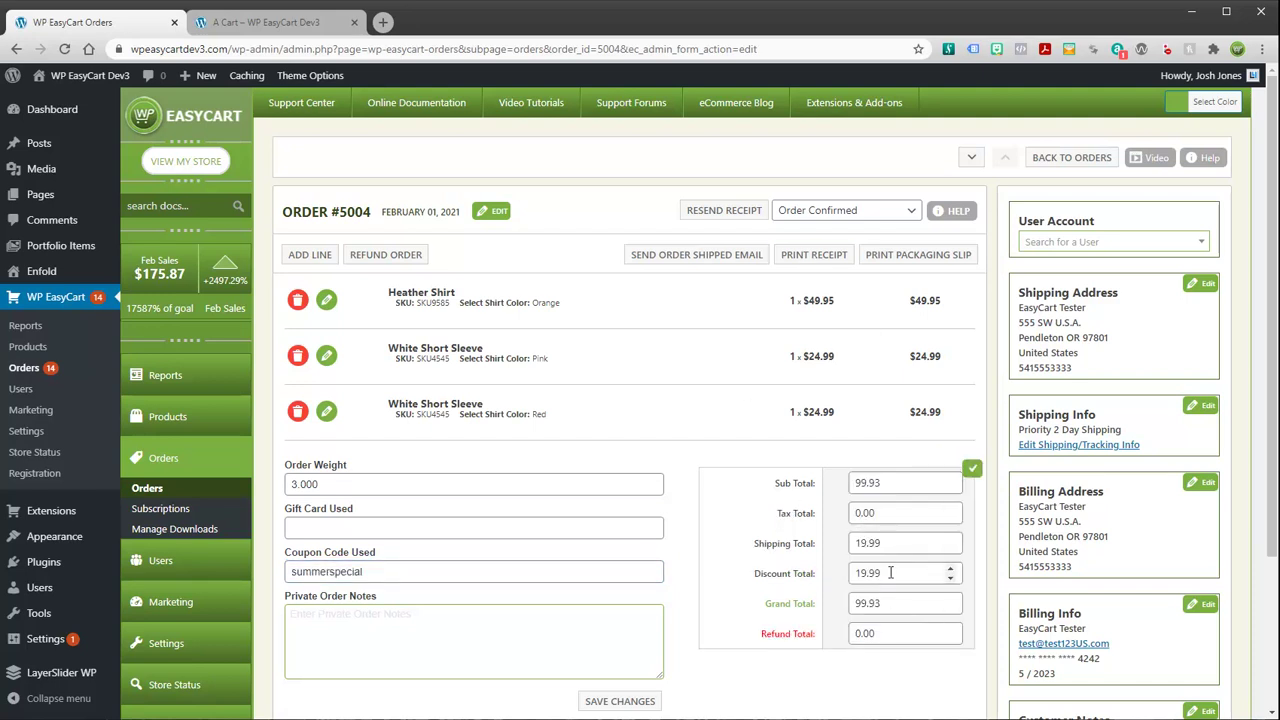
{"action": "left_click", "coordinate": [408, 631]}
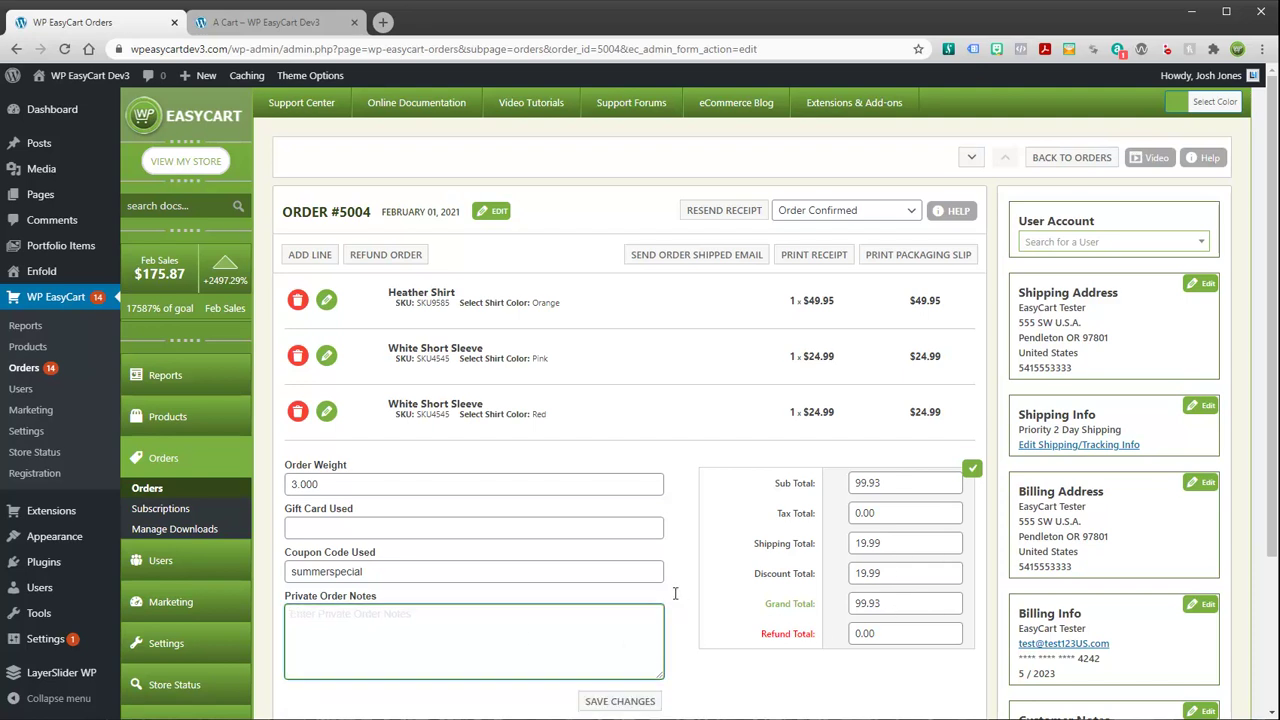